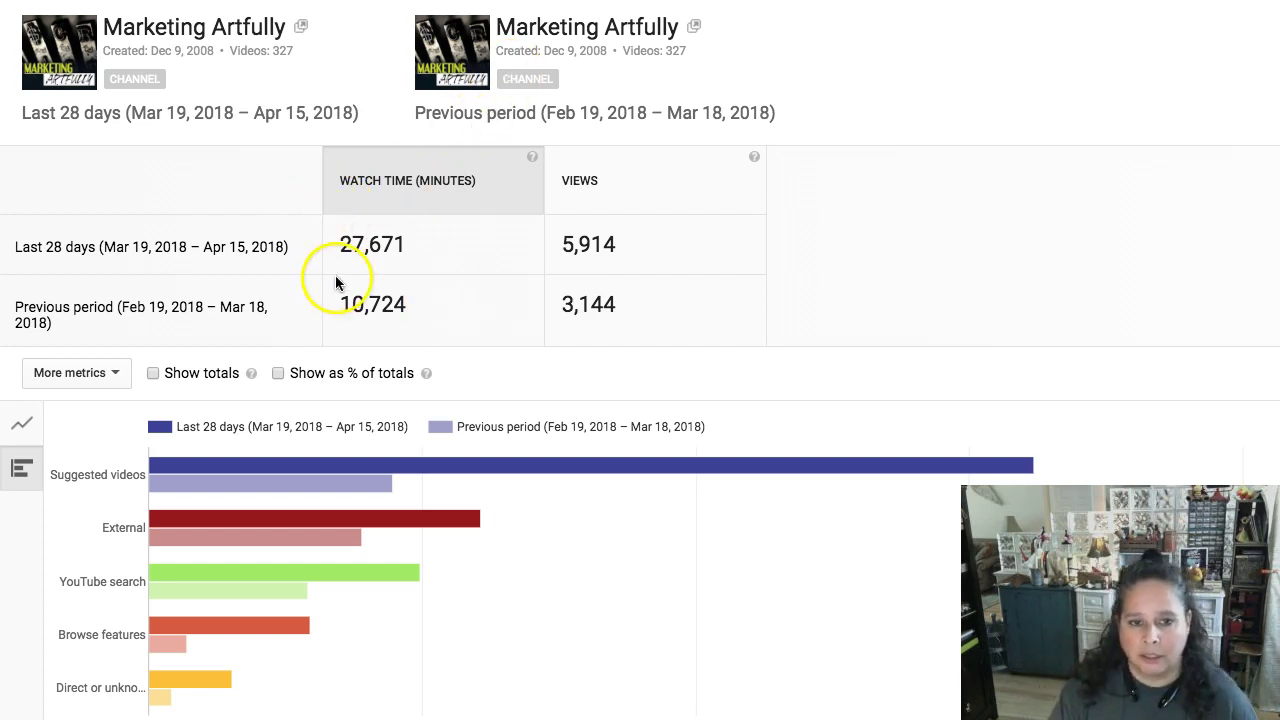
Compare the channel's watch time and views for the last 28 days and previous period, including the traffic source bar chart
scroll(335, 275, "down", 1)
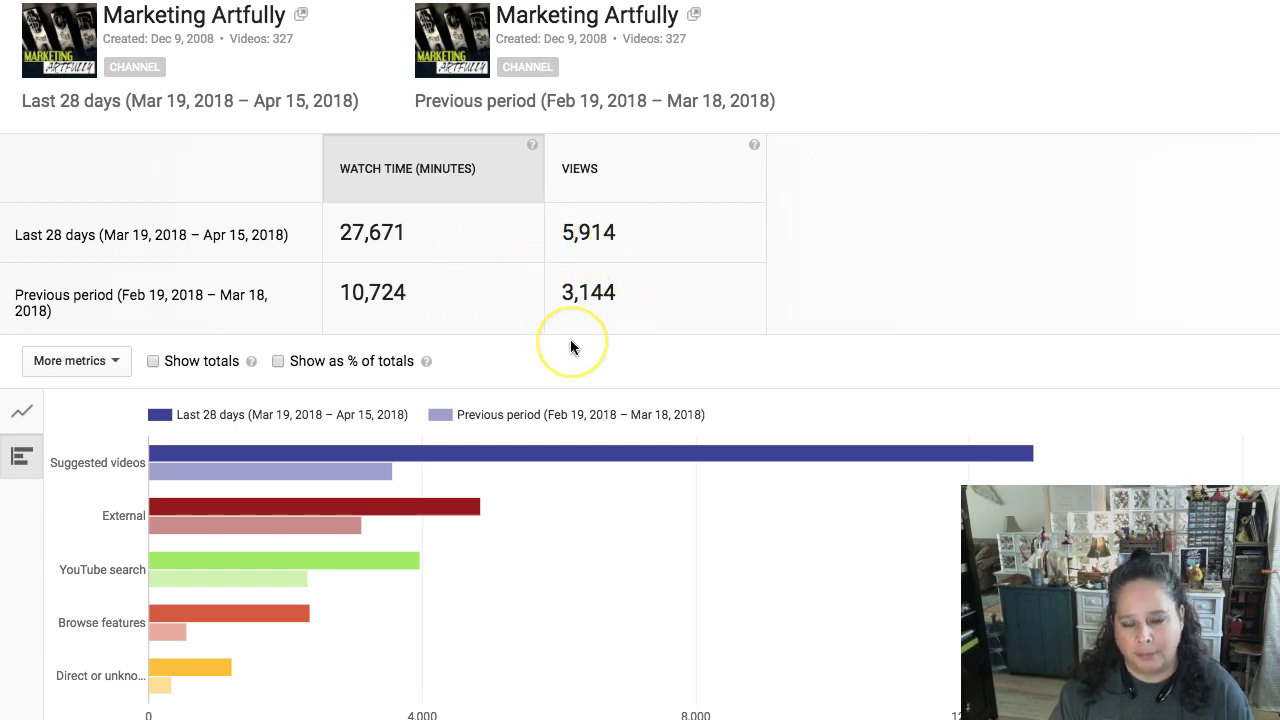
scroll(570, 340, "down", 2)
scroll(571, 347, "down", 3)
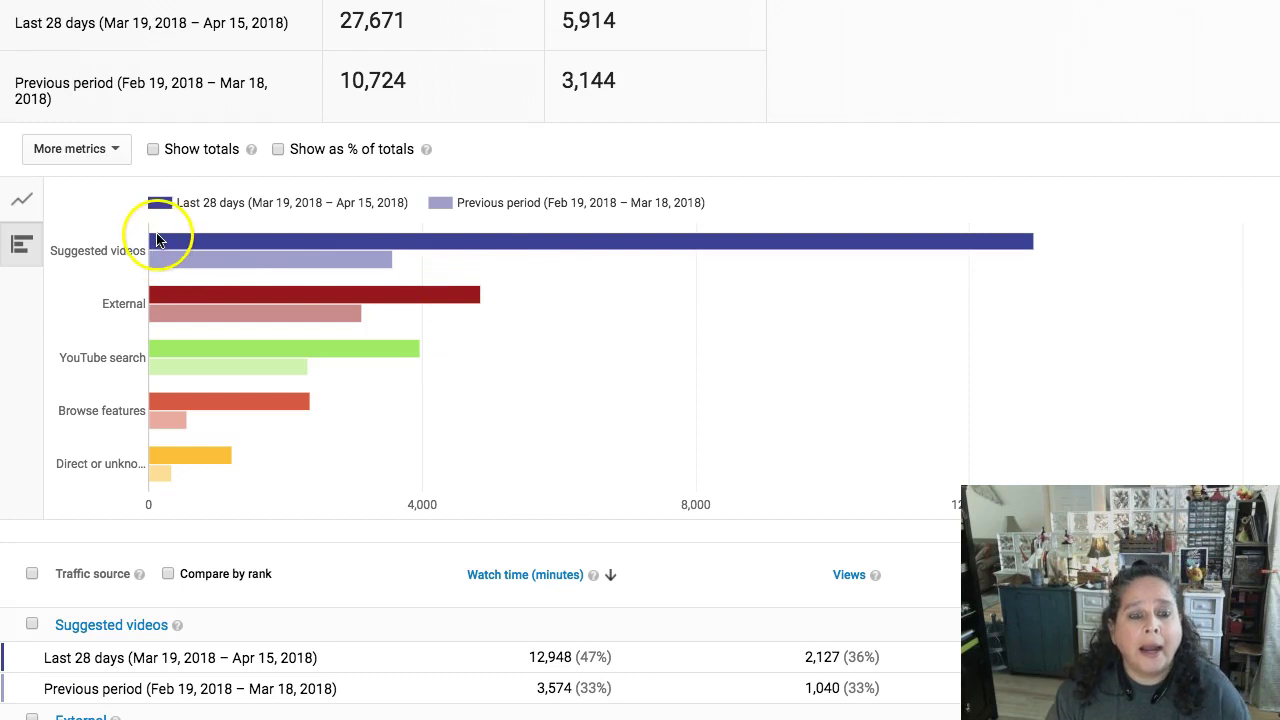
scroll(151, 263, "down", 2)
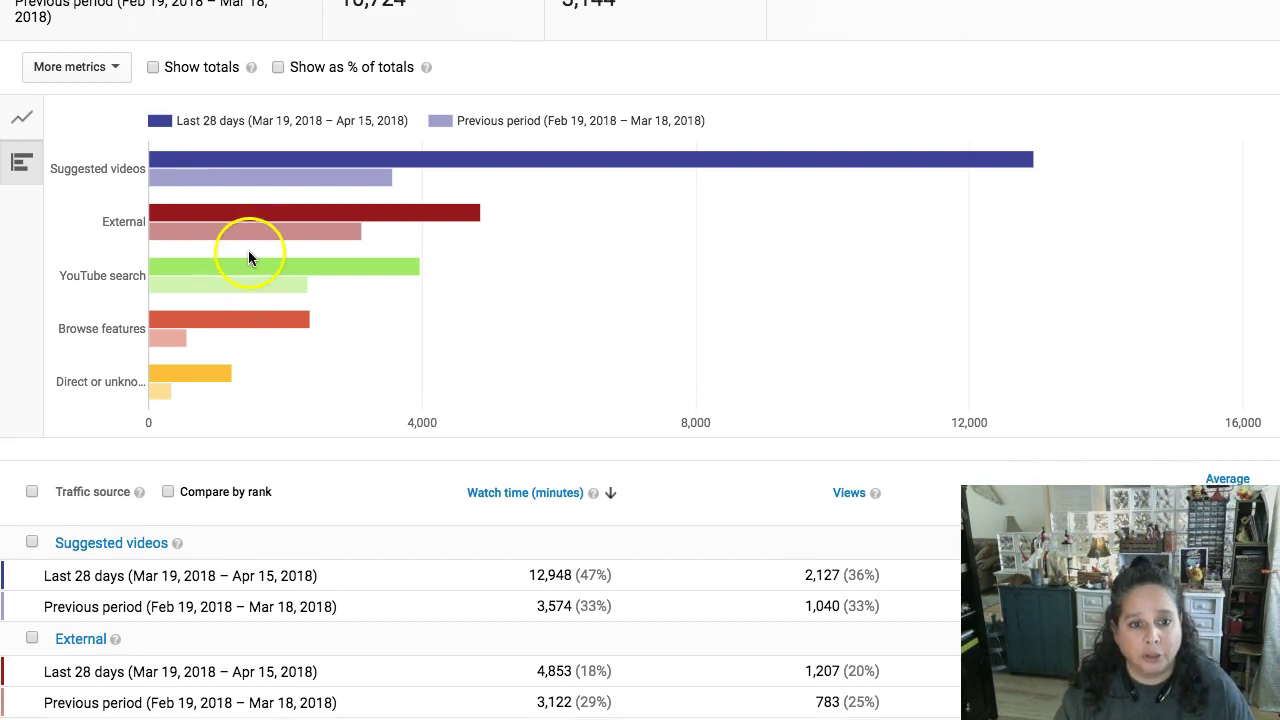
scroll(248, 255, "down", 1)
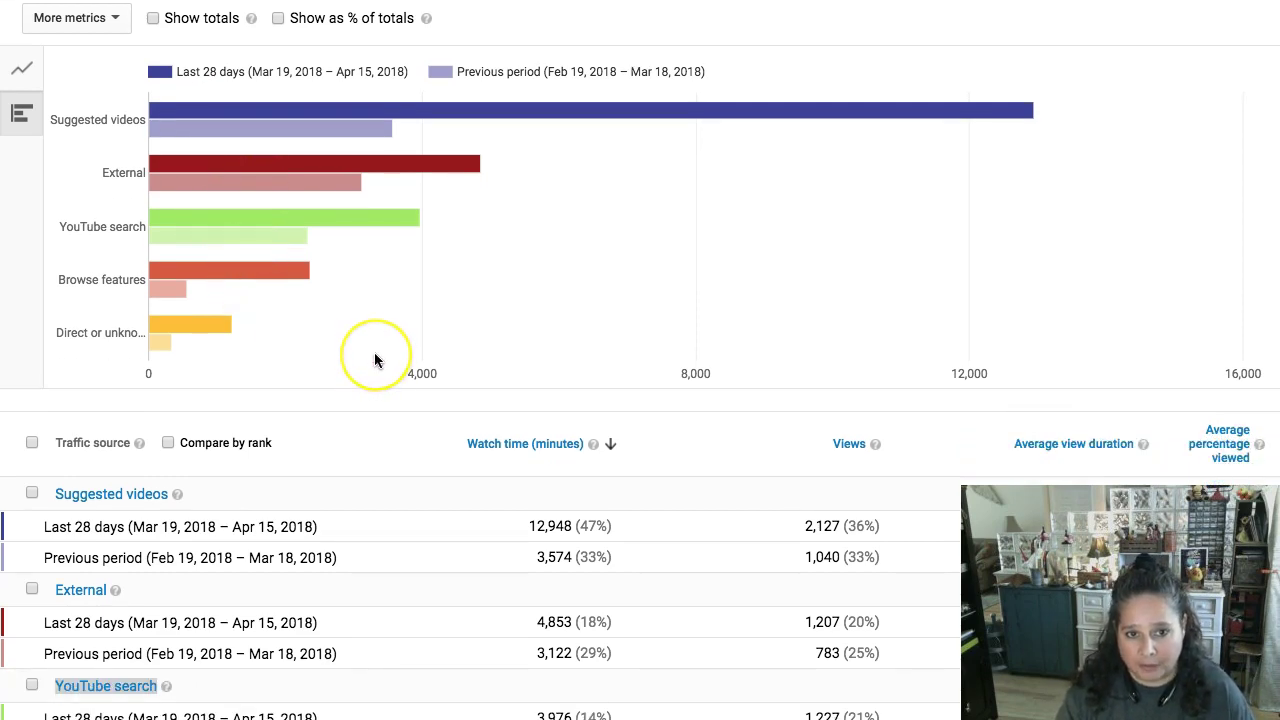
scroll(376, 361, "down", 1)
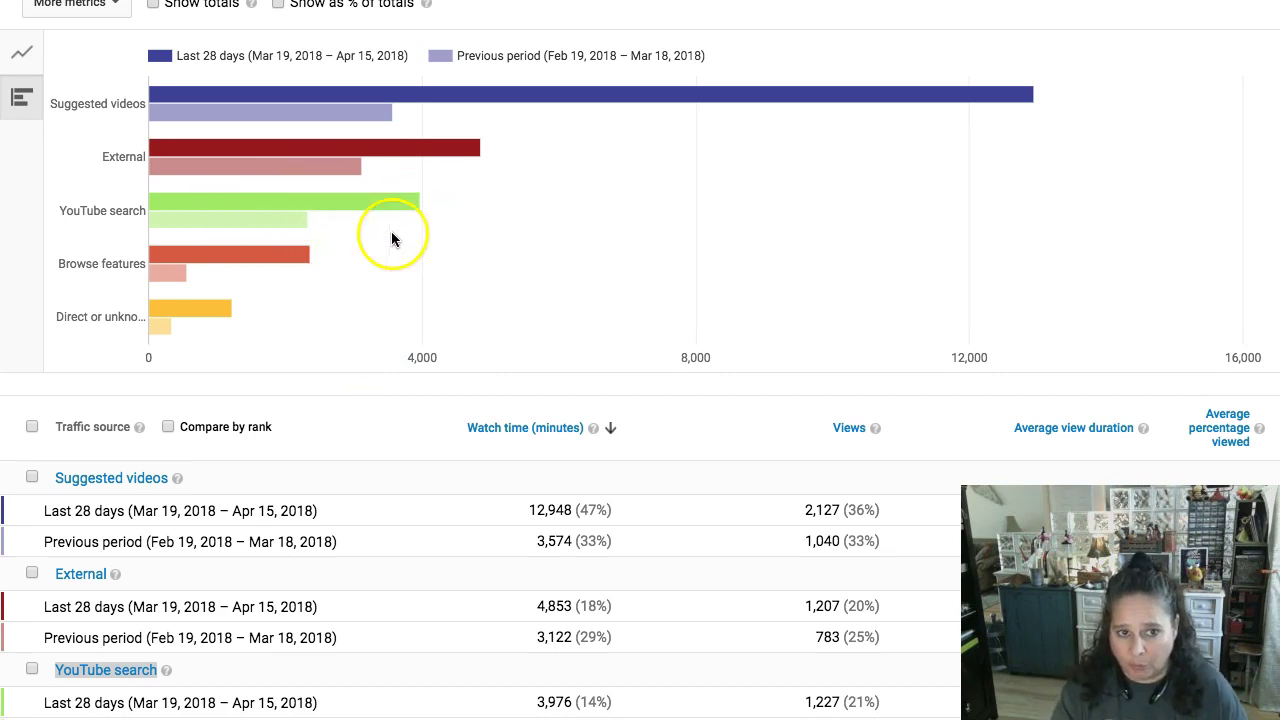
scroll(339, 303, "down", 1)
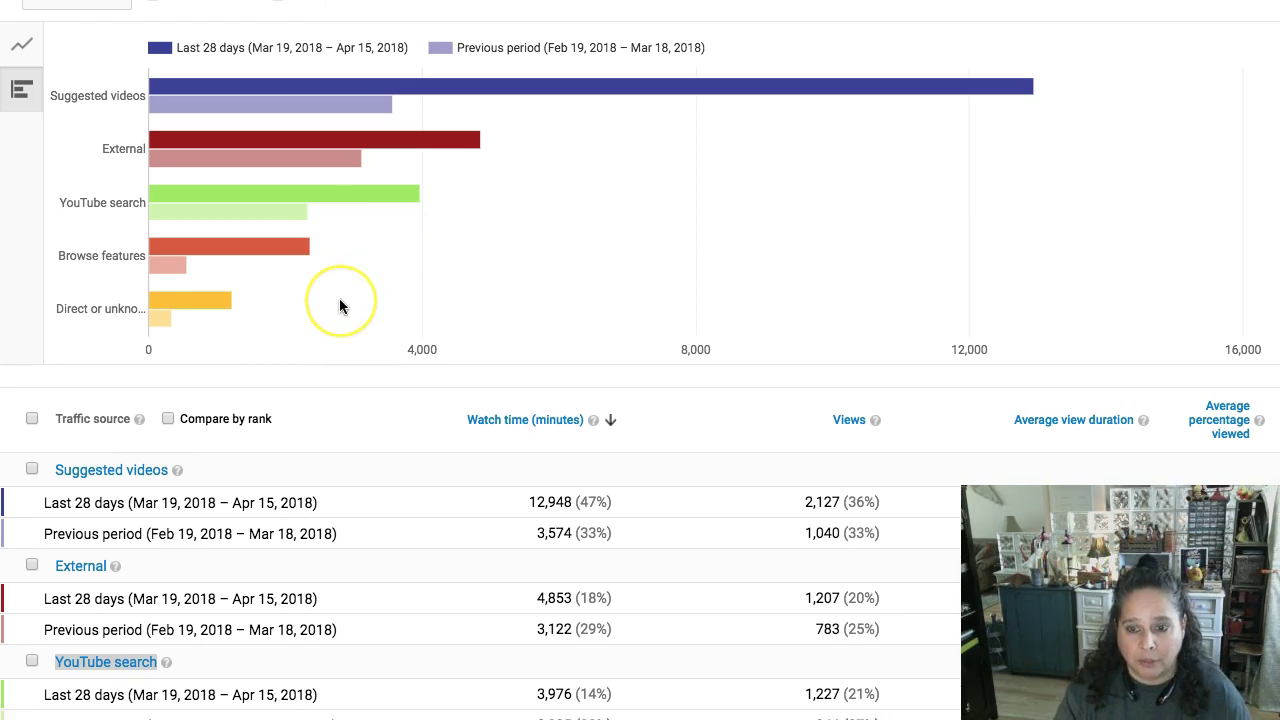
scroll(339, 305, "down", 1)
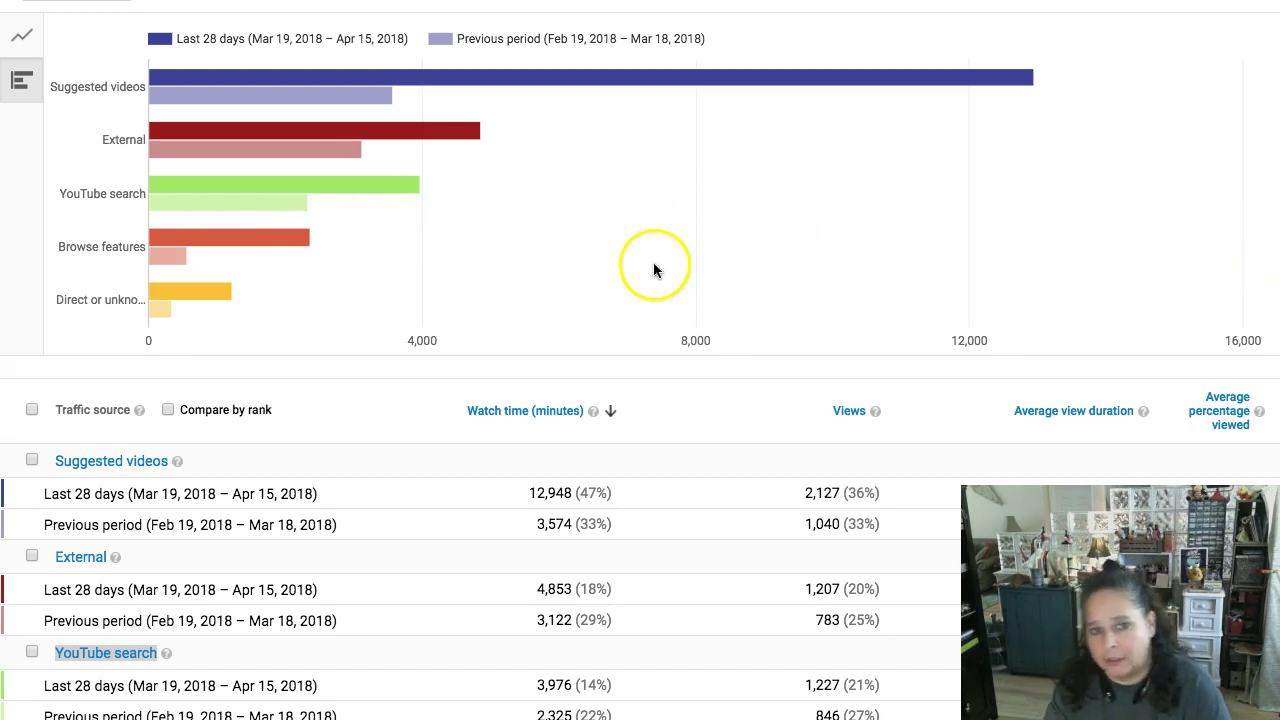
scroll(272, 387, "down", 1)
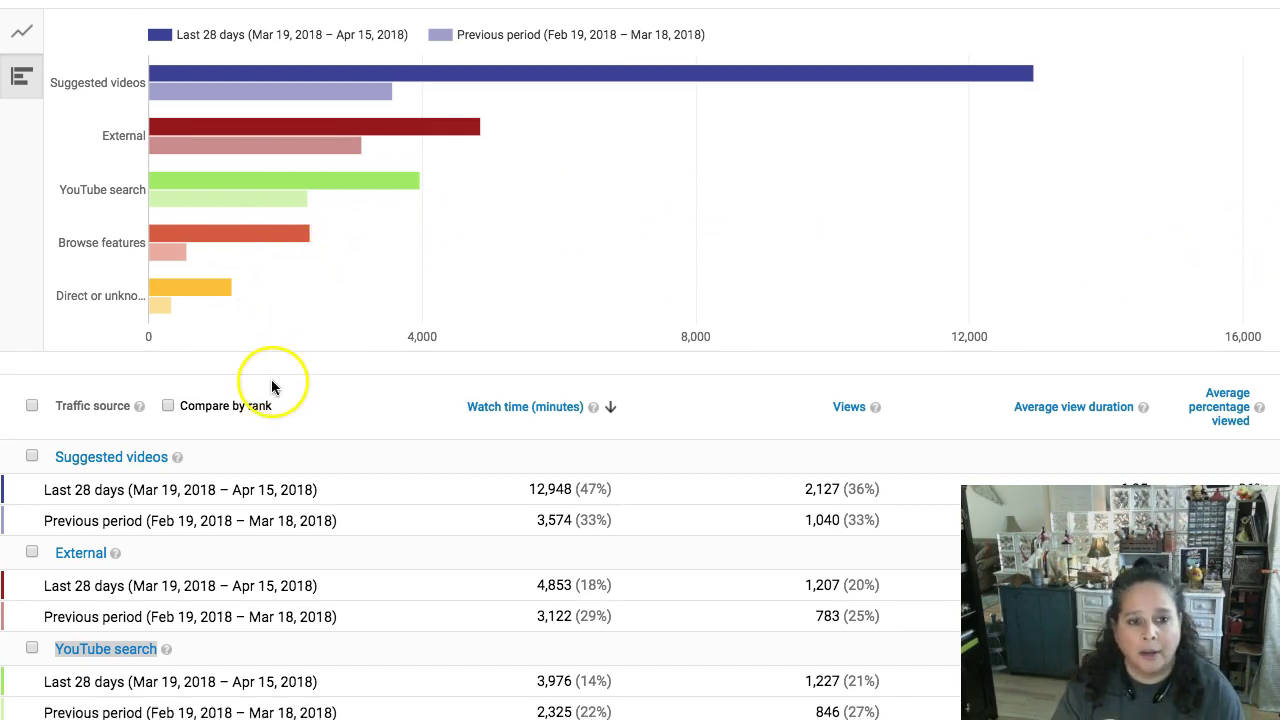
Review the traffic source table, comparing watch time and views for both periods from Suggested videos down to Playlists
scroll(272, 387, "down", 3)
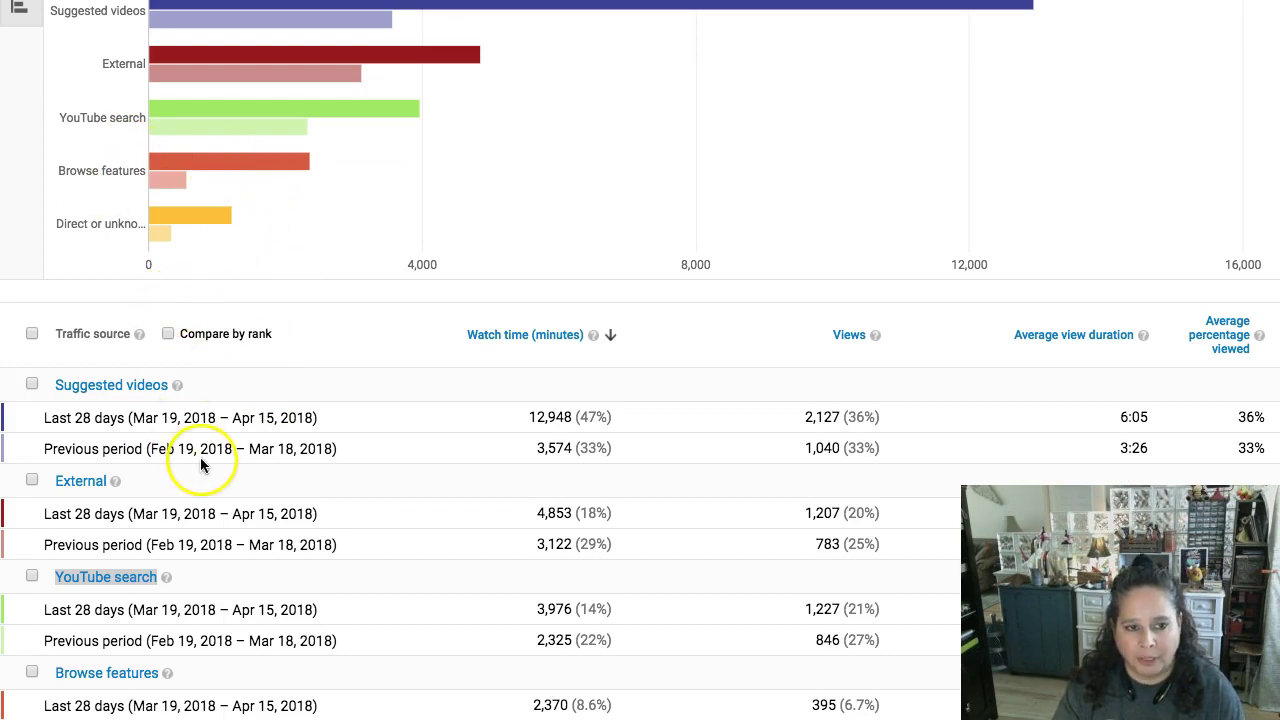
scroll(200, 457, "down", 5)
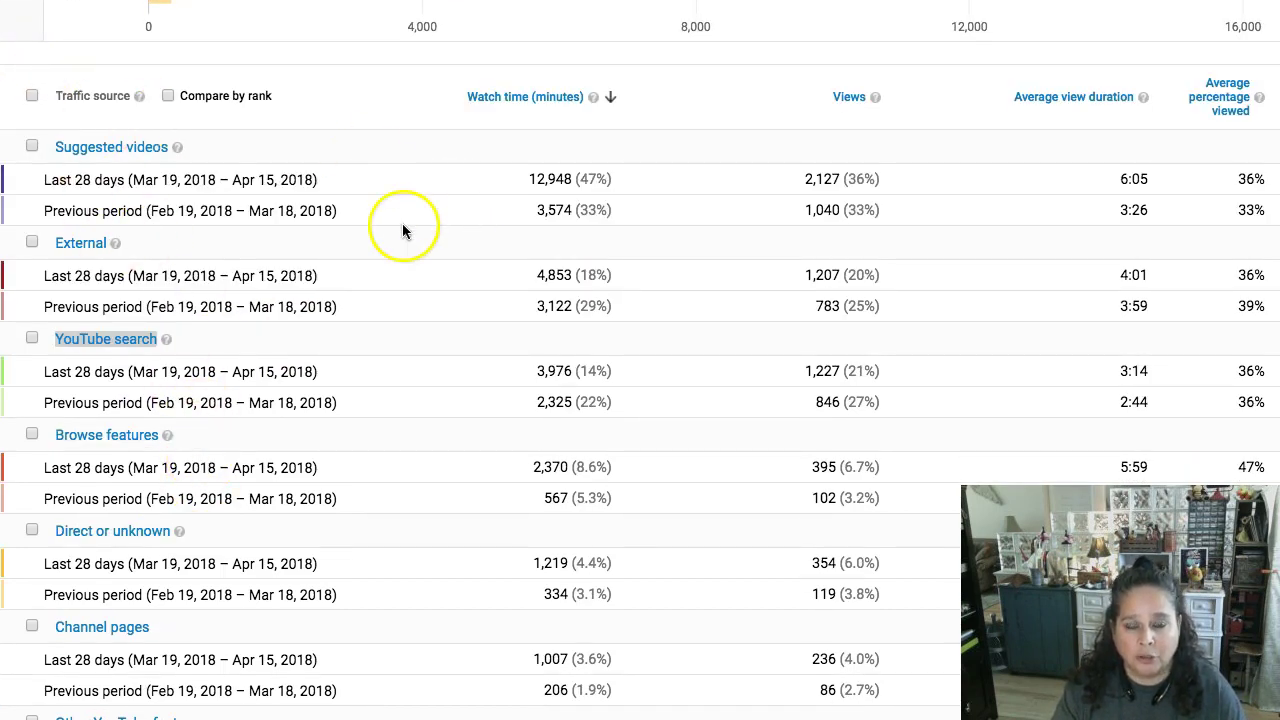
scroll(486, 250, "down", 5)
scroll(486, 250, "up", 1)
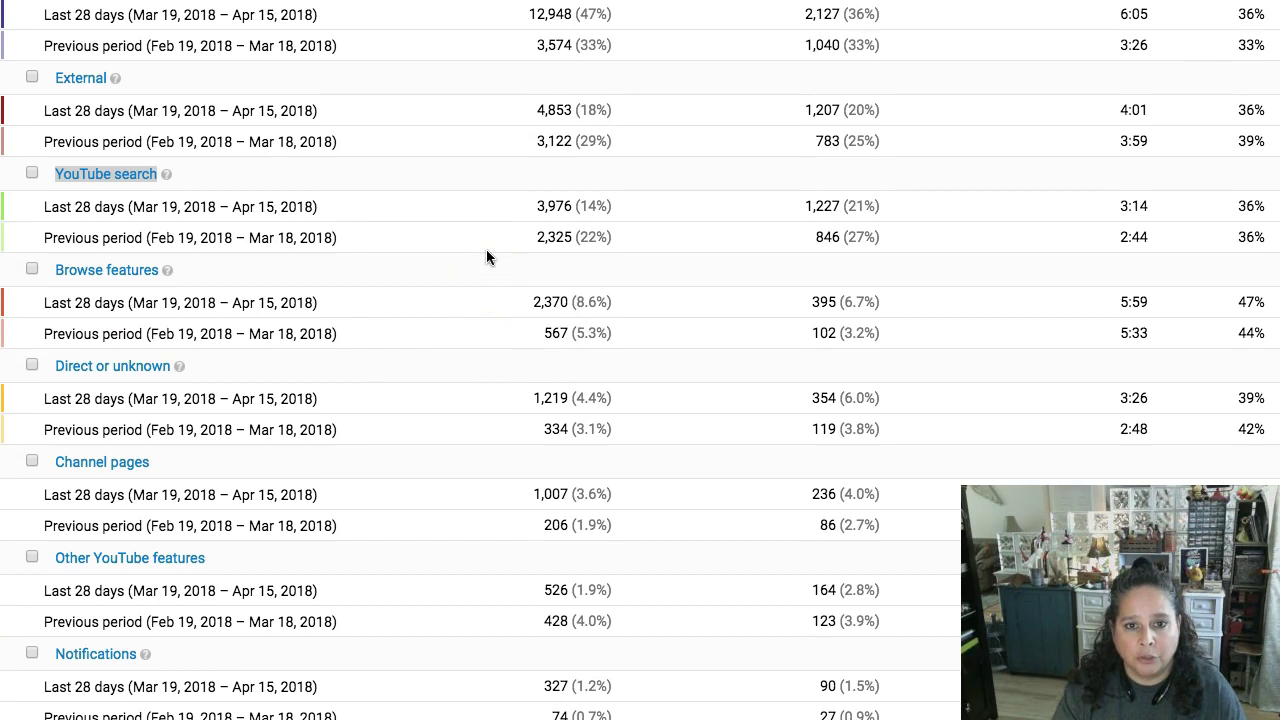
scroll(486, 257, "up", 1)
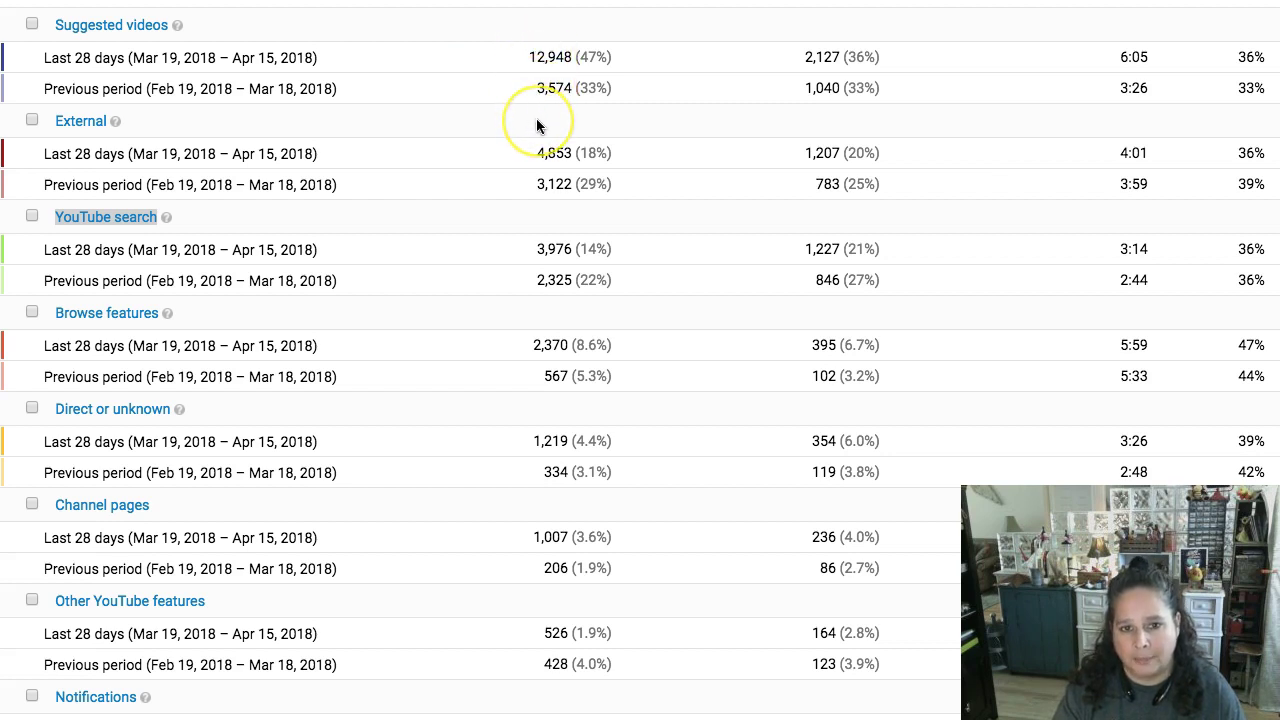
scroll(537, 125, "down", 2)
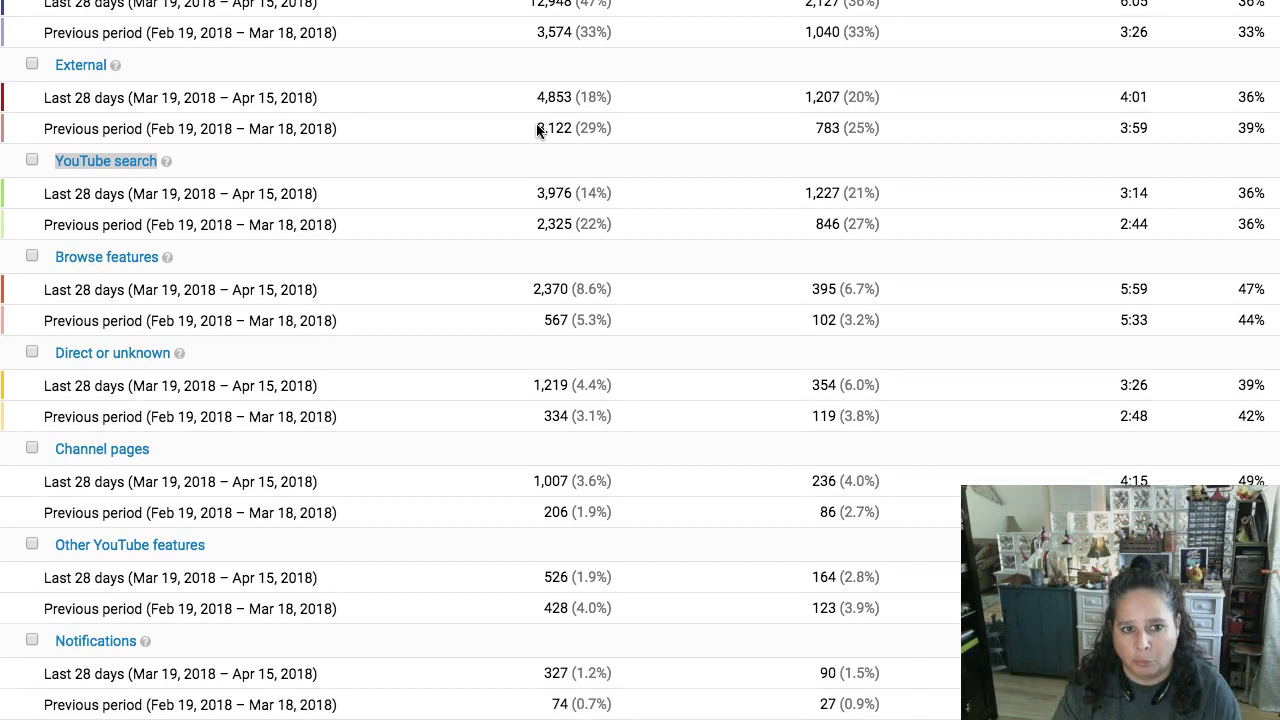
scroll(540, 127, "down", 1)
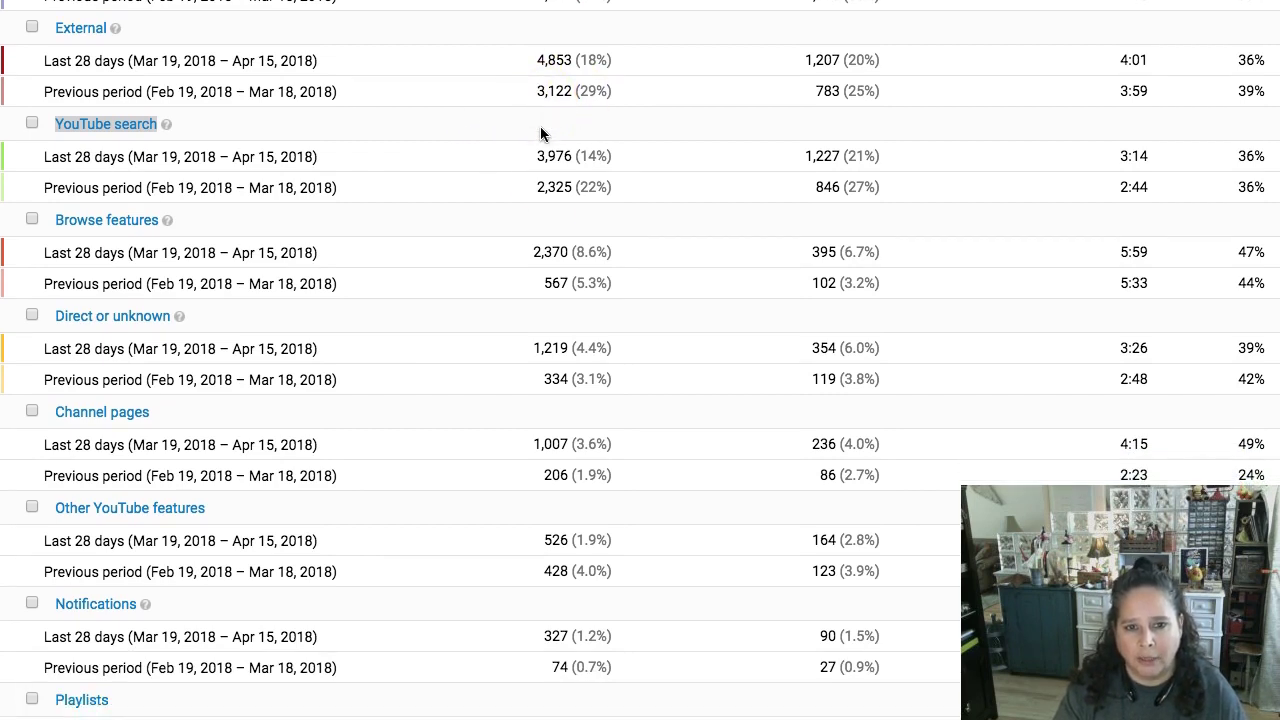
scroll(552, 186, "down", 2)
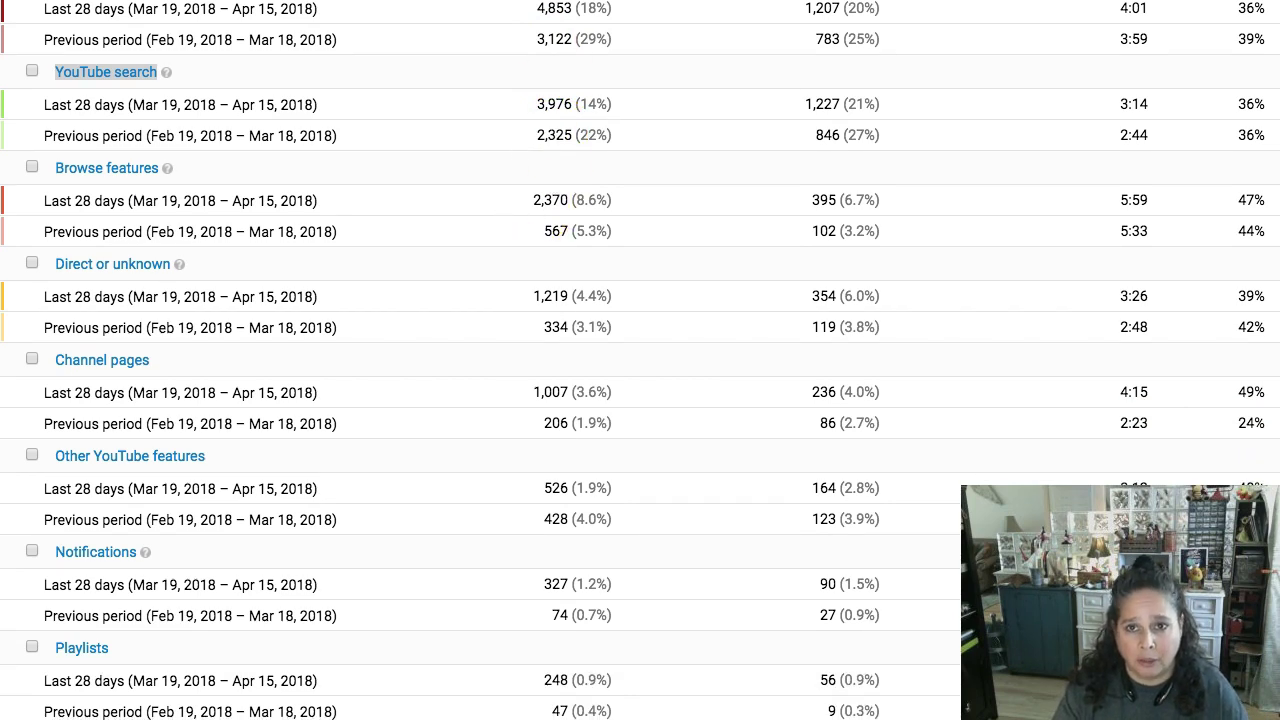
Switch to the Suggested videos report and examine its chart, including both periods' watch time for the "OUT OF DATE" Marmalead video
key("ctrl+Tab")
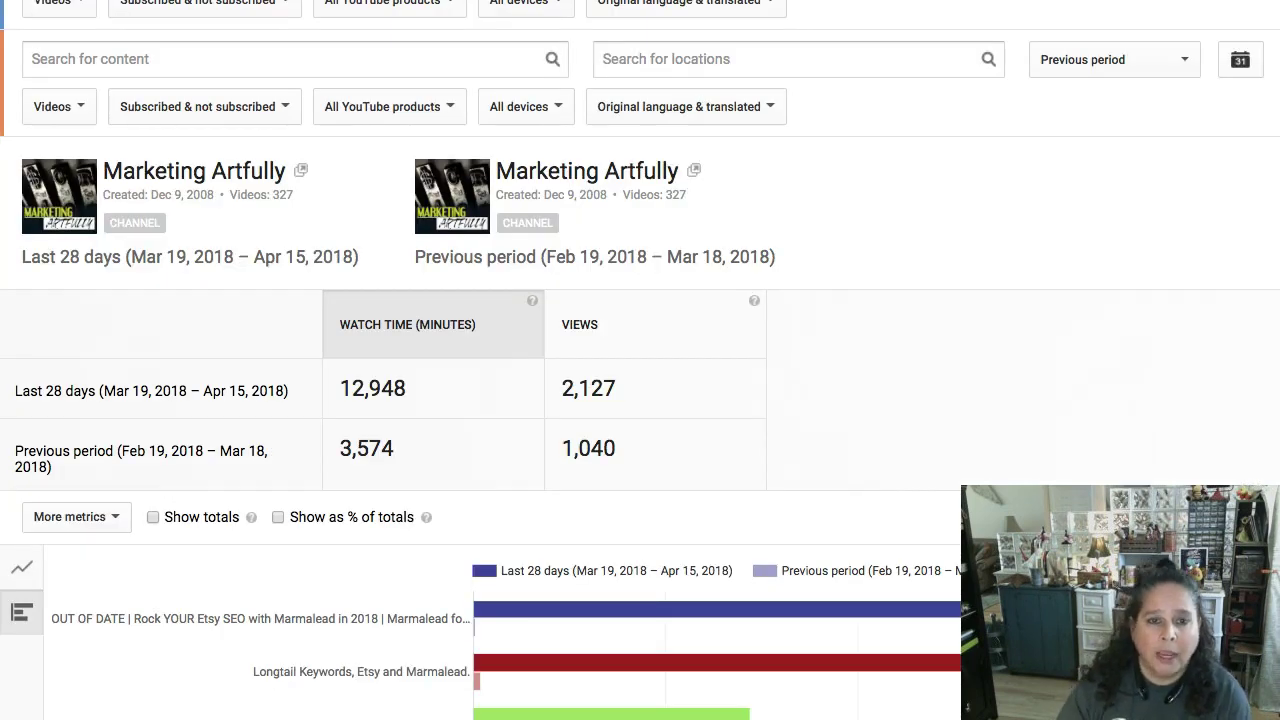
scroll(640, 360, "down", 5)
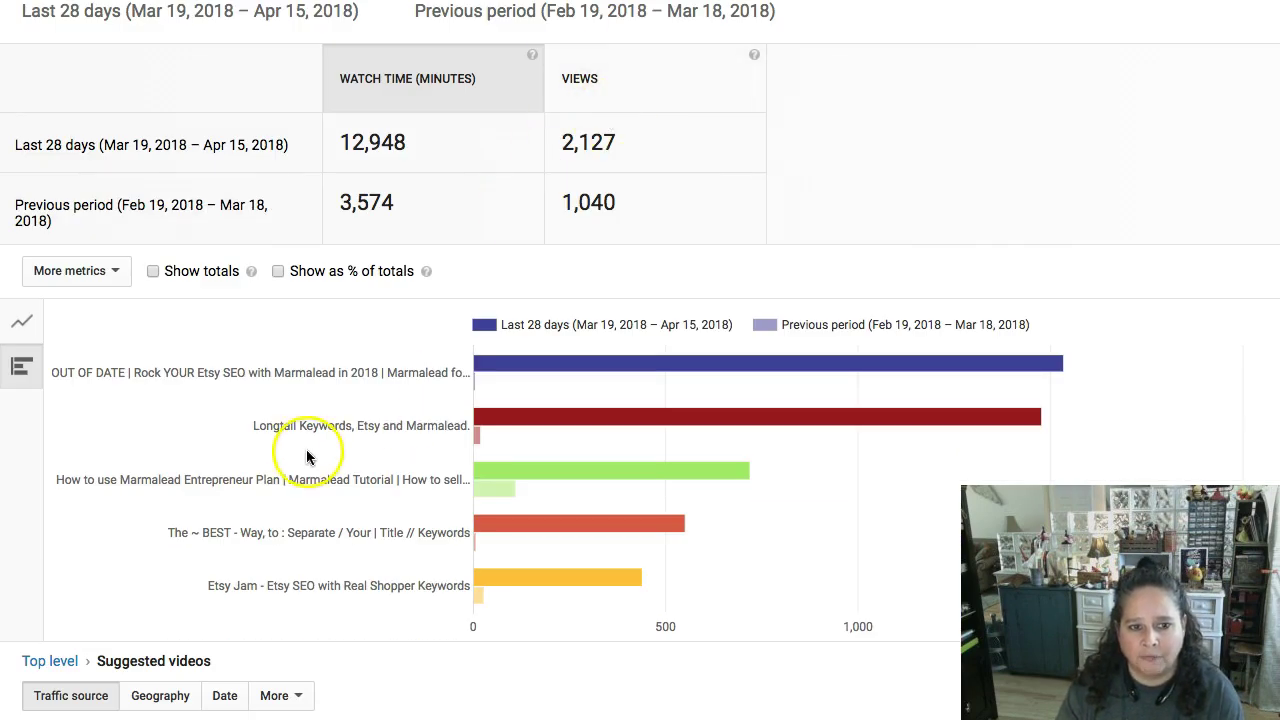
scroll(300, 445, "down", 2)
scroll(303, 452, "down", 3)
scroll(303, 453, "up", 6)
scroll(303, 453, "down", 3)
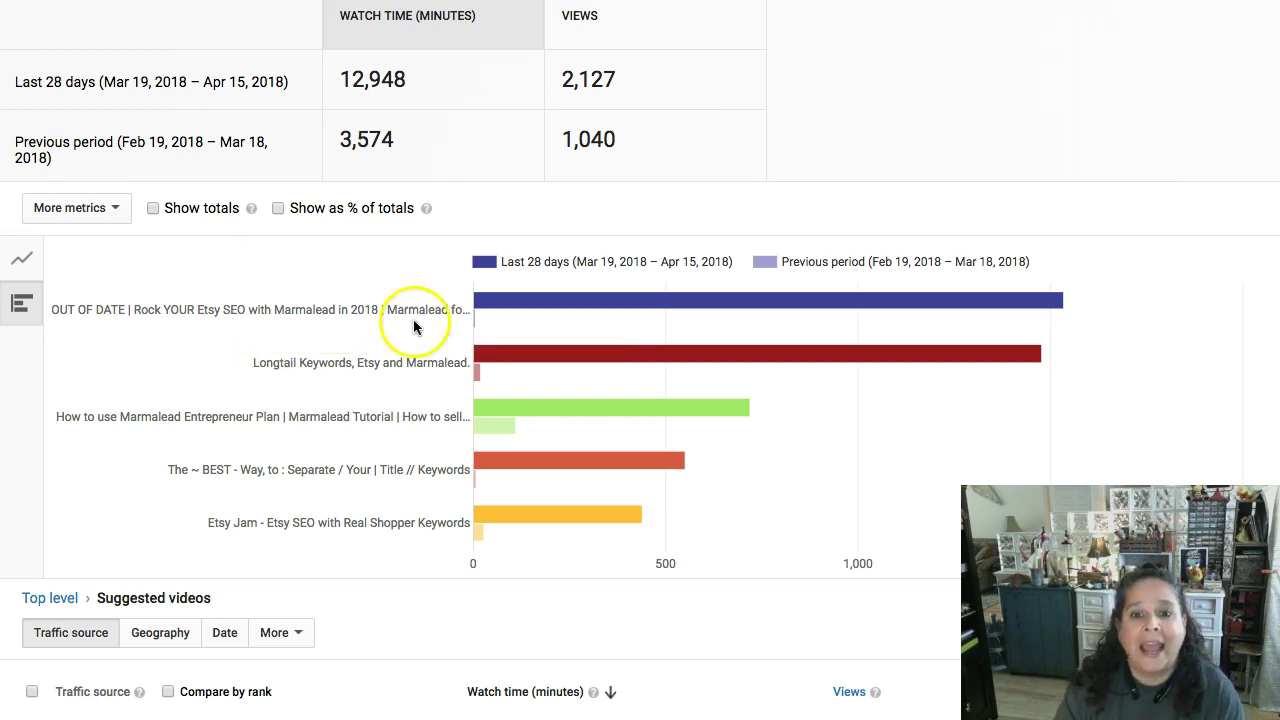
mouse_move(476, 320)
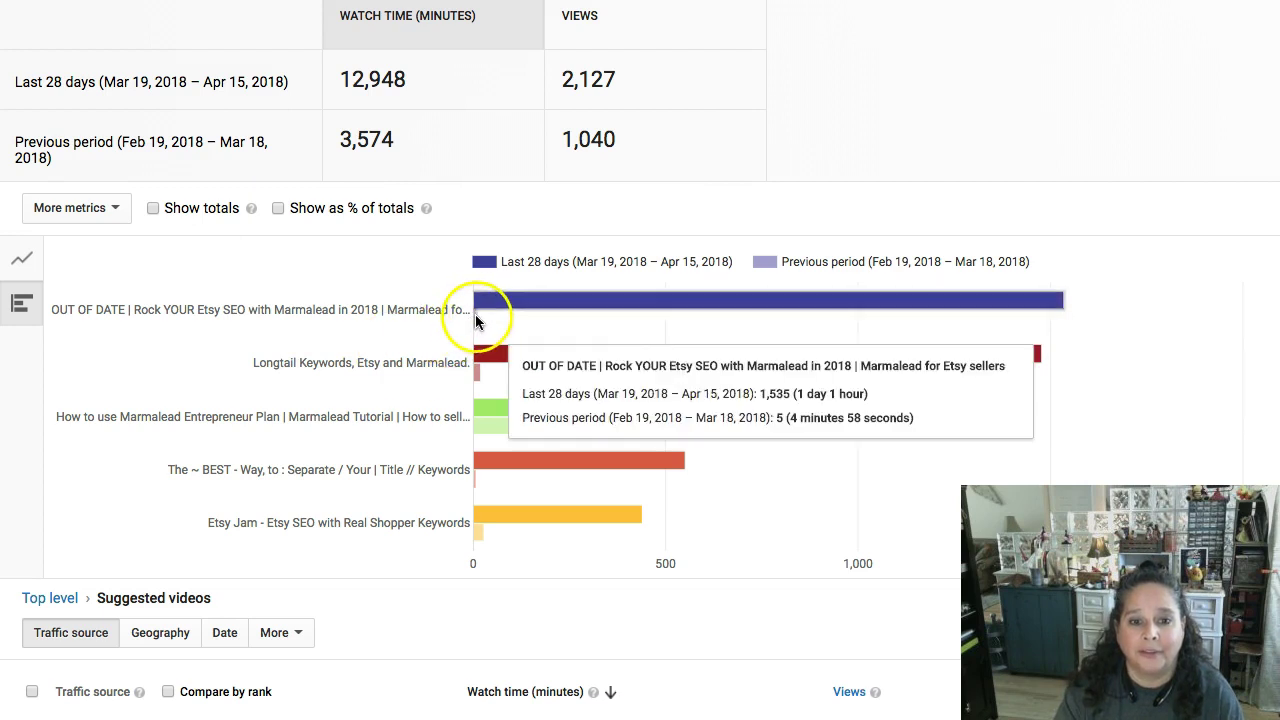
scroll(209, 314, "down", 2)
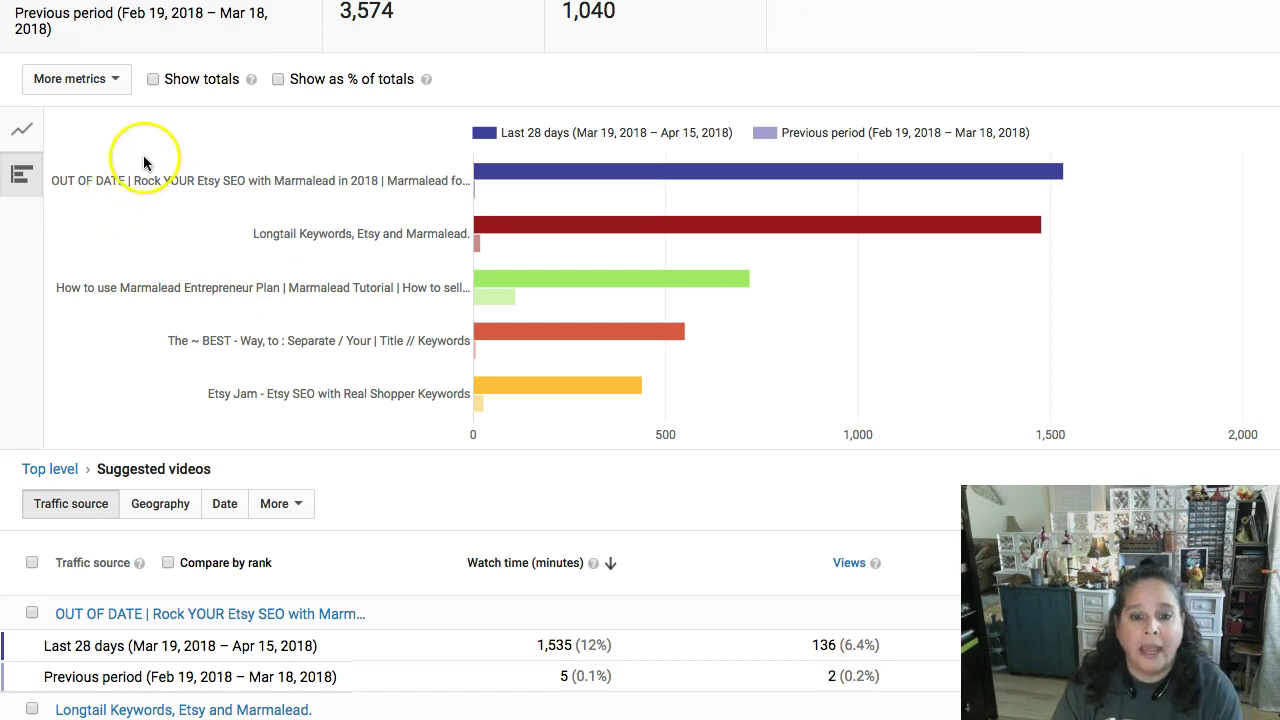
scroll(143, 200, "down", 1)
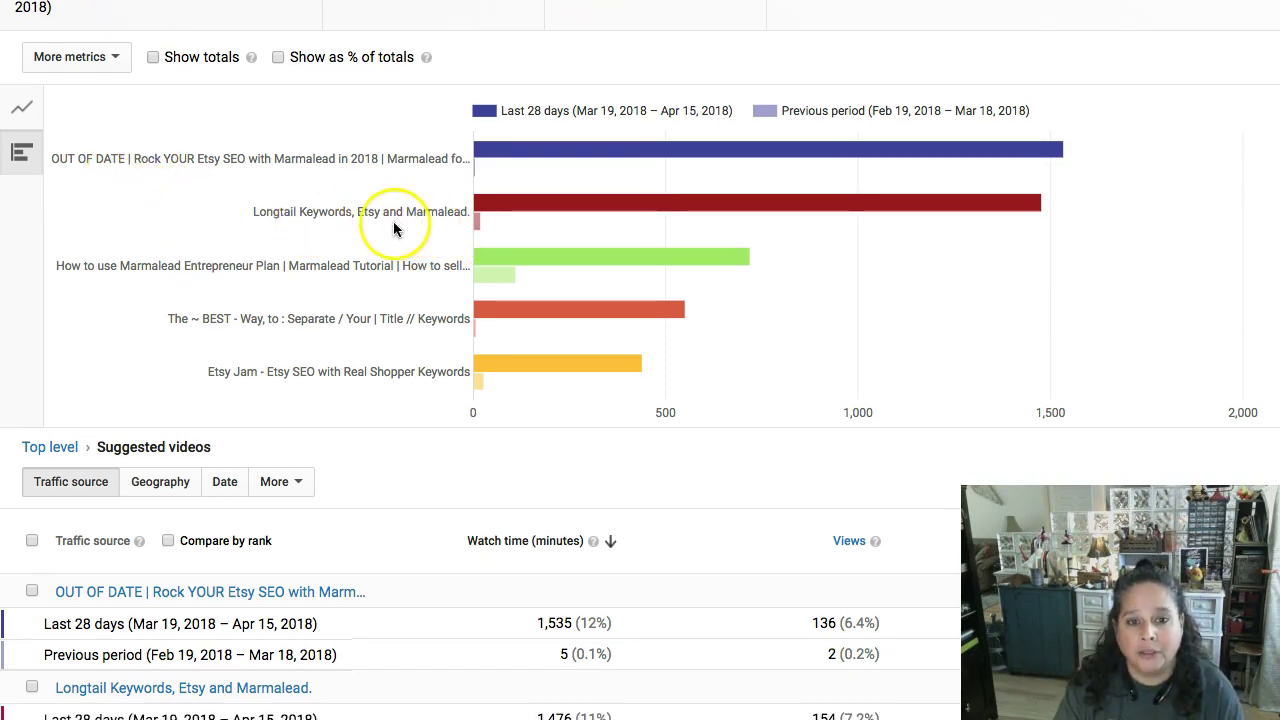
Review the suggested videos table by watch time and view the video details of "The ~ BEST - Way, to : Separate / Your"
scroll(376, 226, "down", 1)
scroll(375, 220, "down", 5)
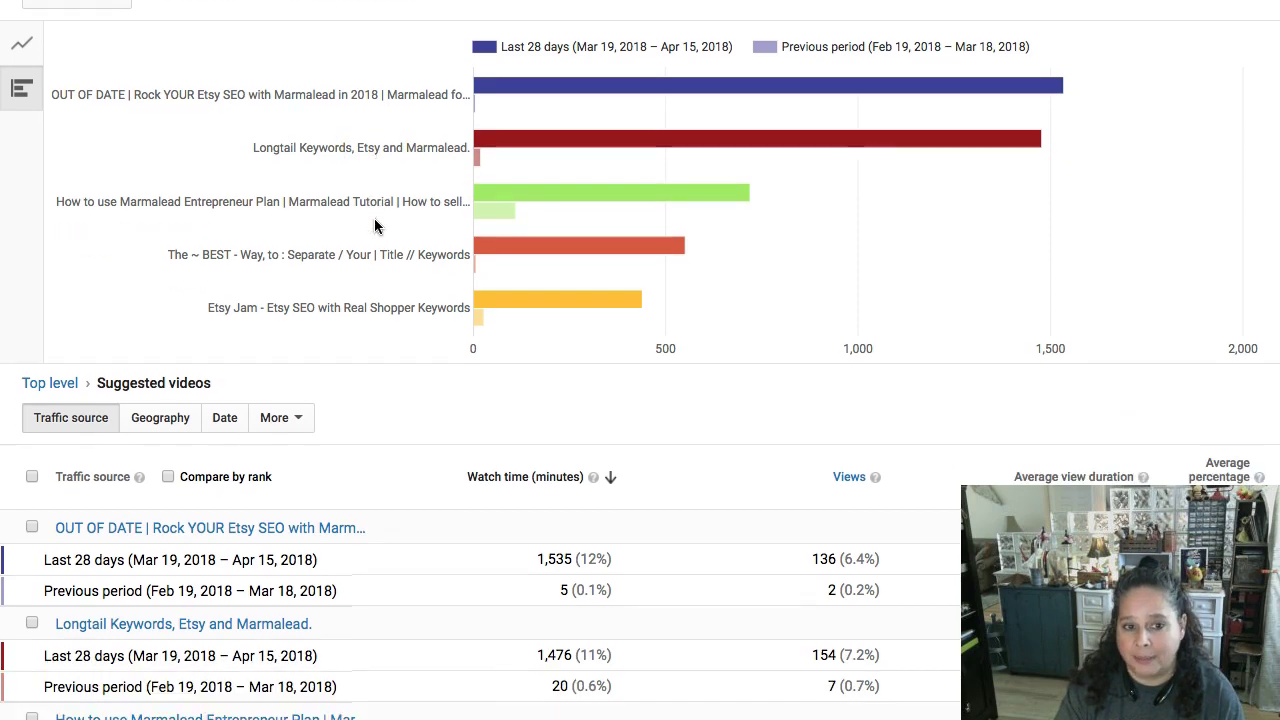
scroll(374, 218, "down", 5)
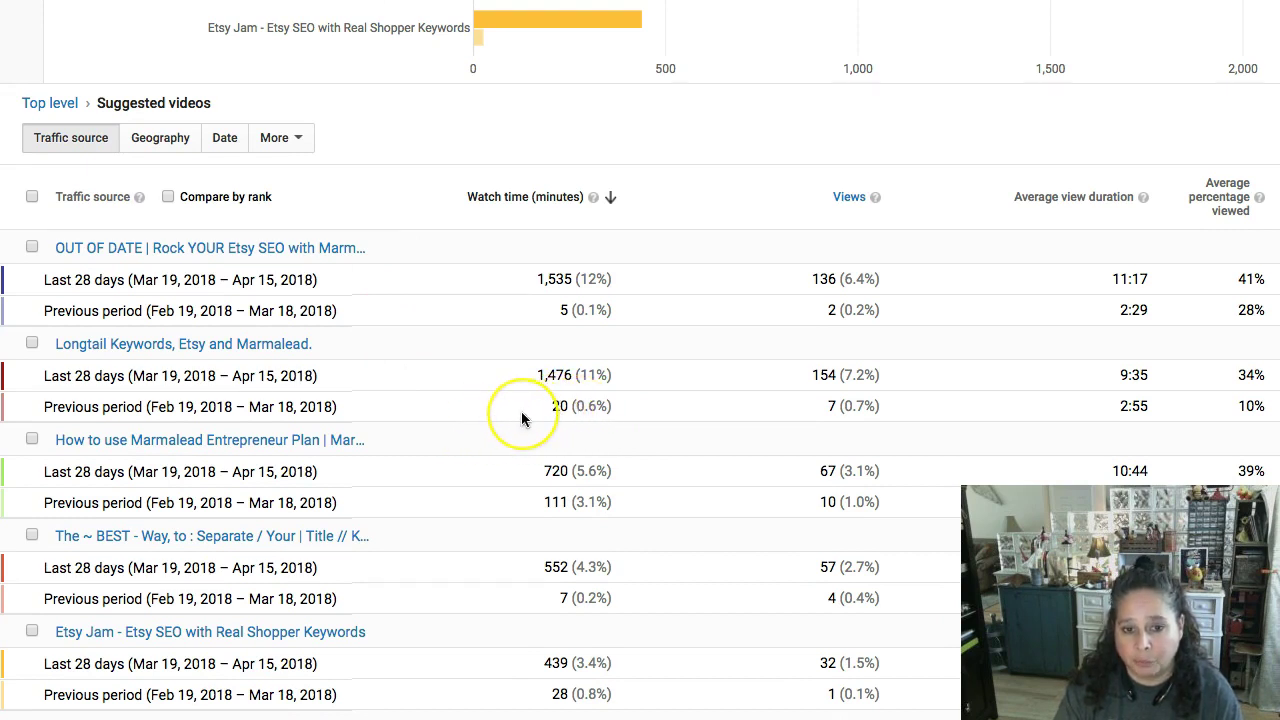
mouse_move(521, 412)
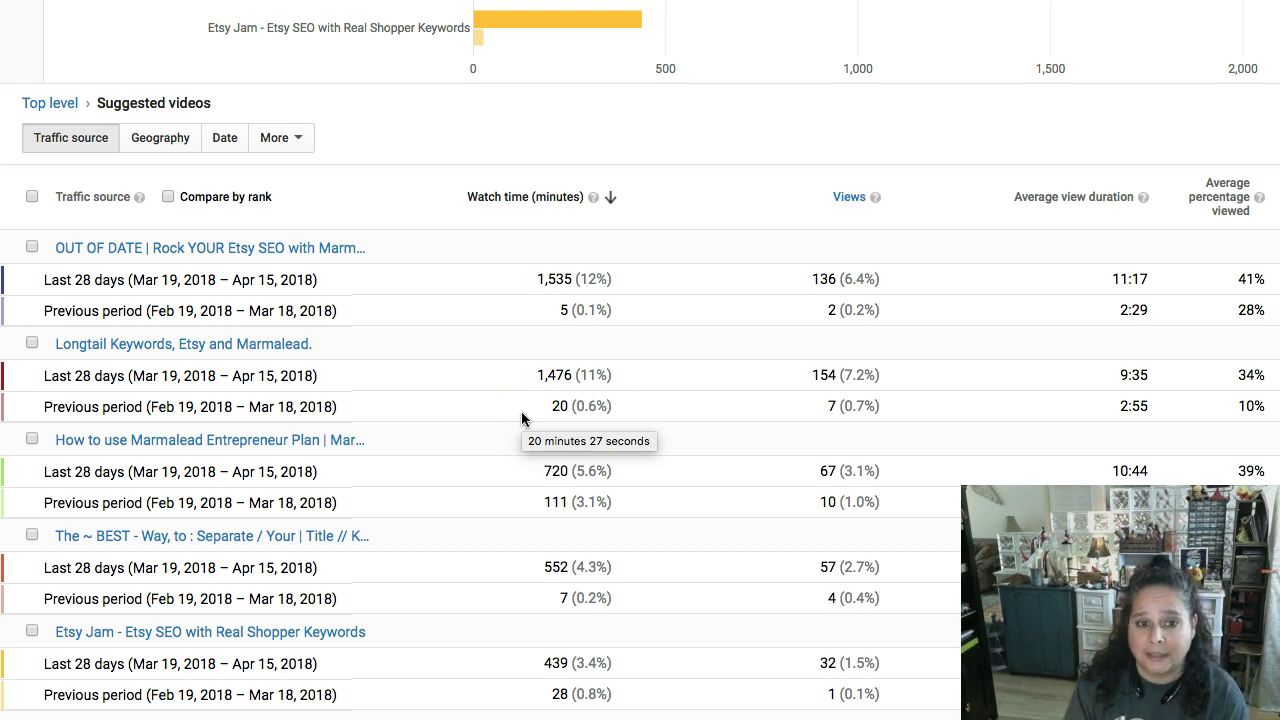
scroll(557, 334, "down", 1)
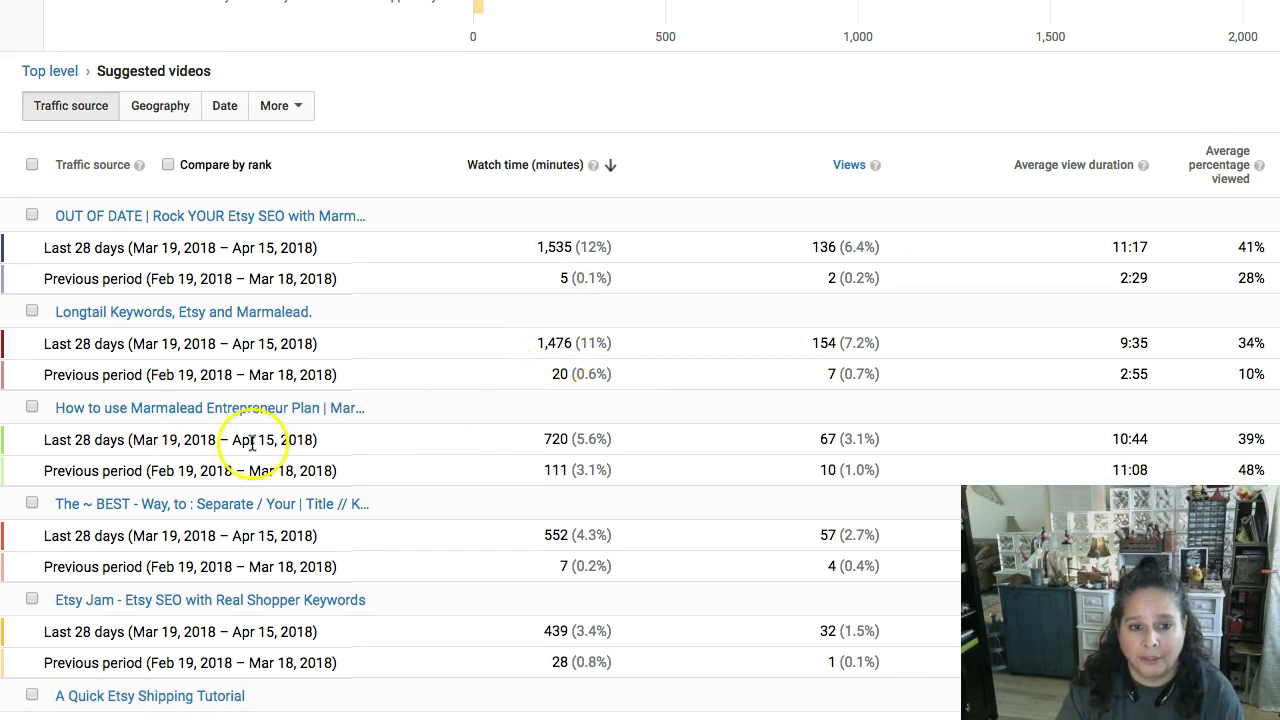
scroll(469, 447, "down", 2)
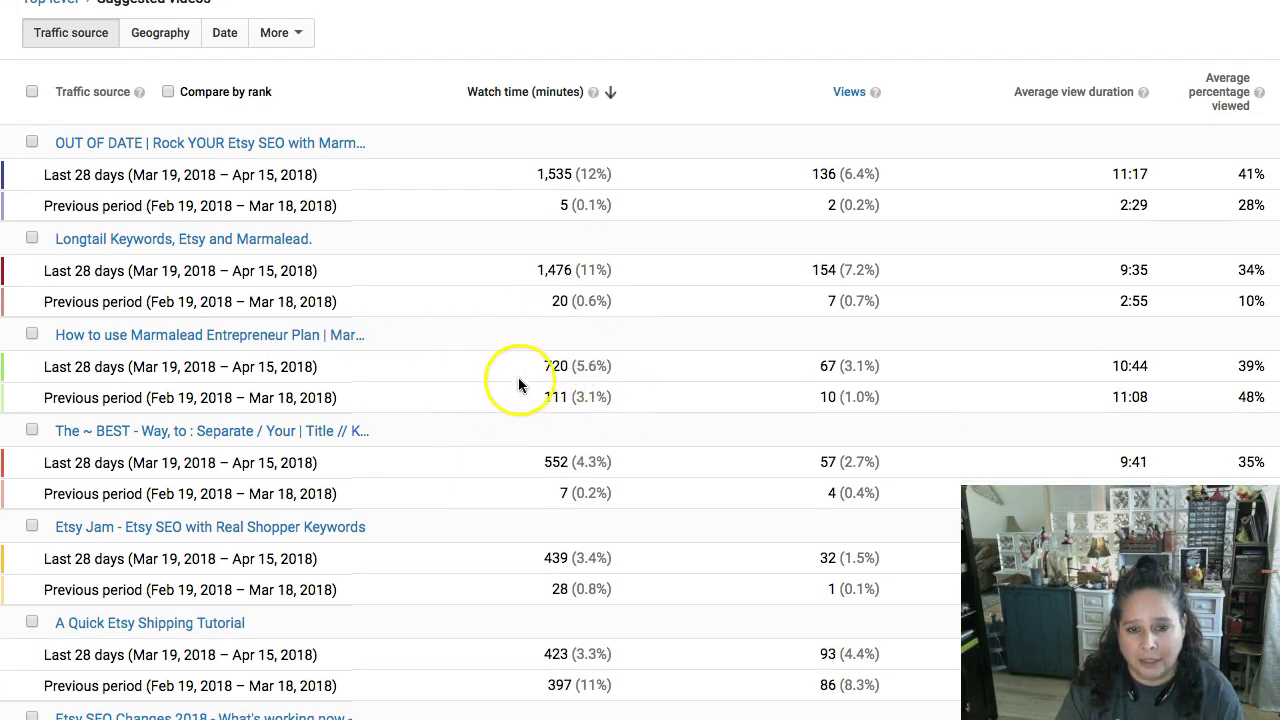
scroll(404, 410, "down", 3)
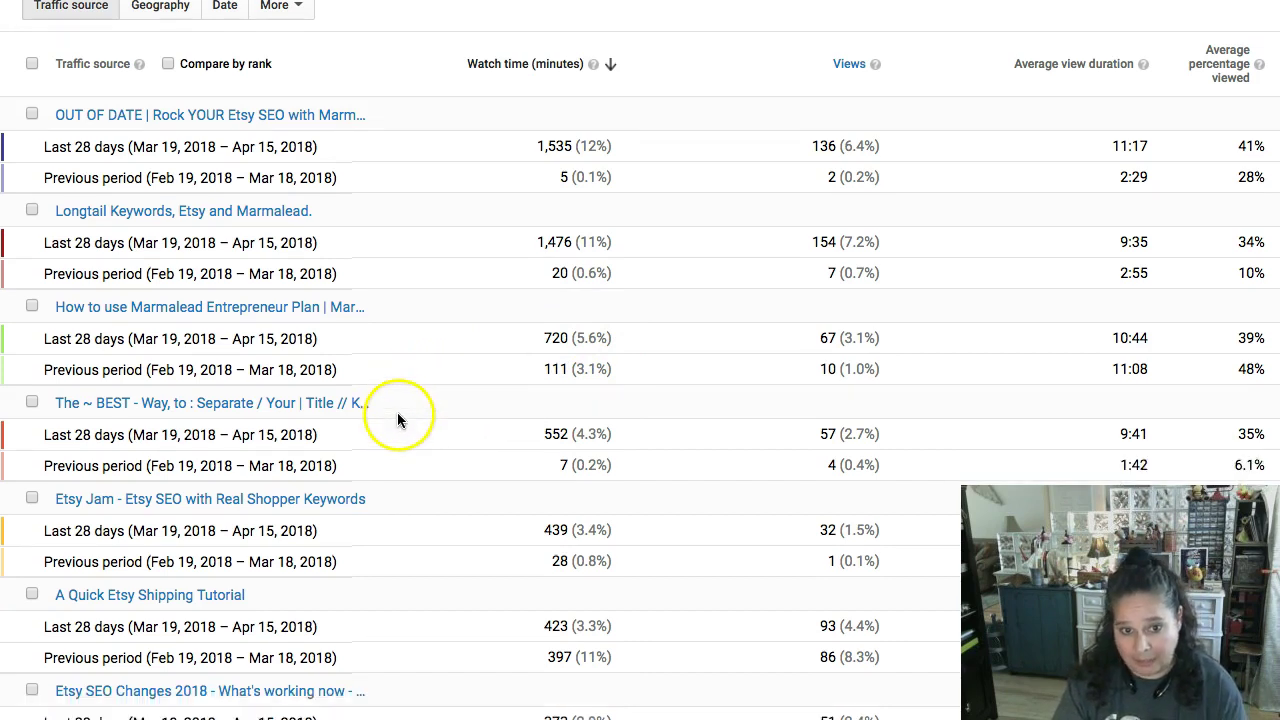
mouse_move(329, 323)
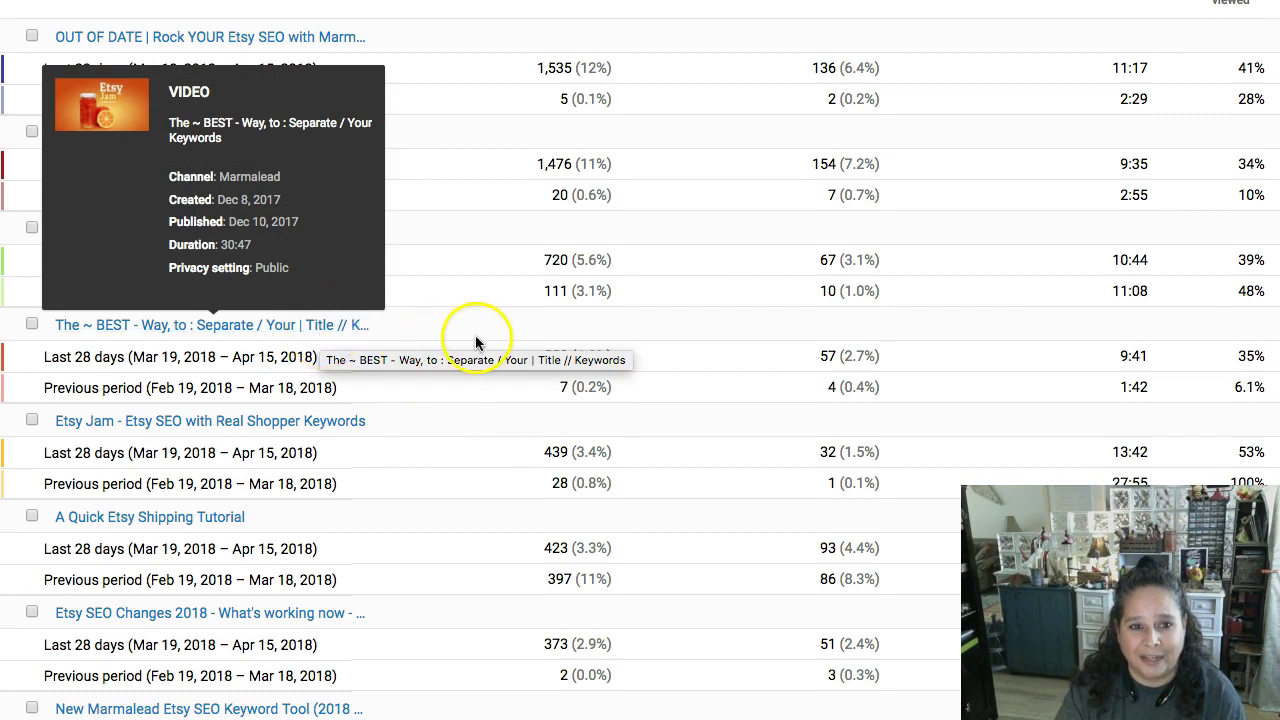
Go back to the Suggested videos totals and recheck the chart of top videos for both periods
scroll(521, 350, "up", 10)
scroll(521, 350, "up", 4)
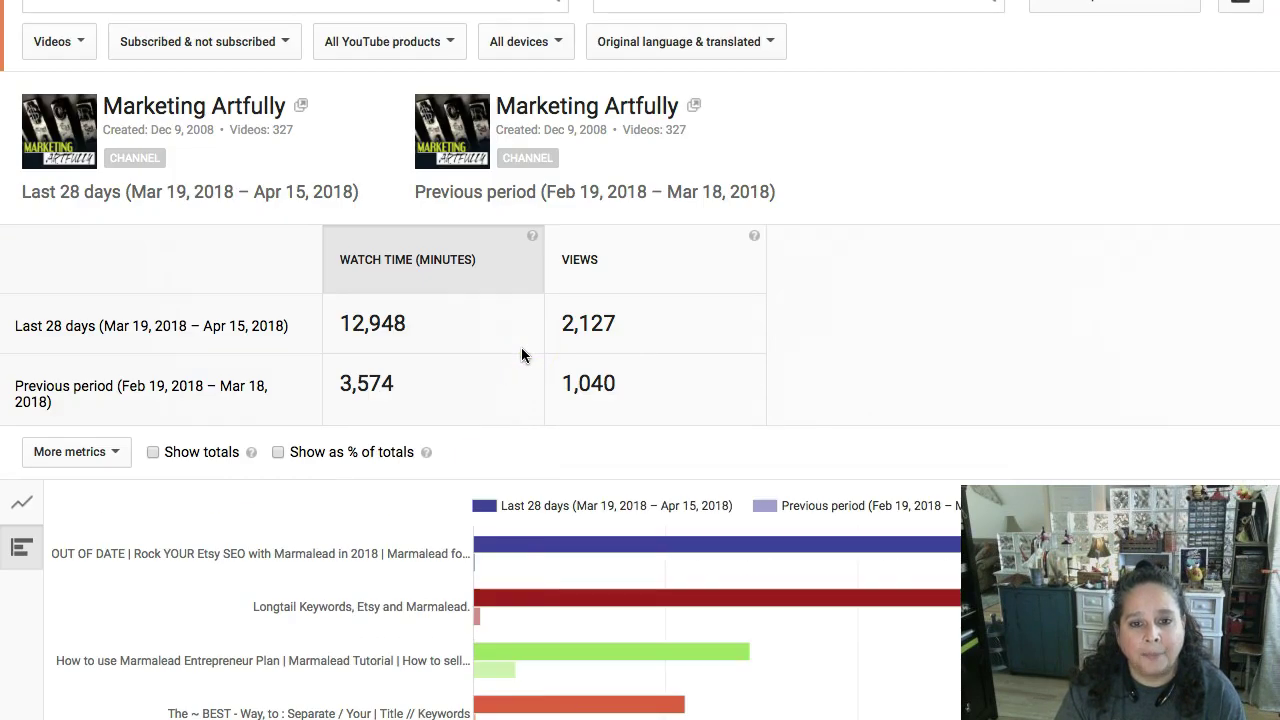
scroll(521, 350, "down", 2)
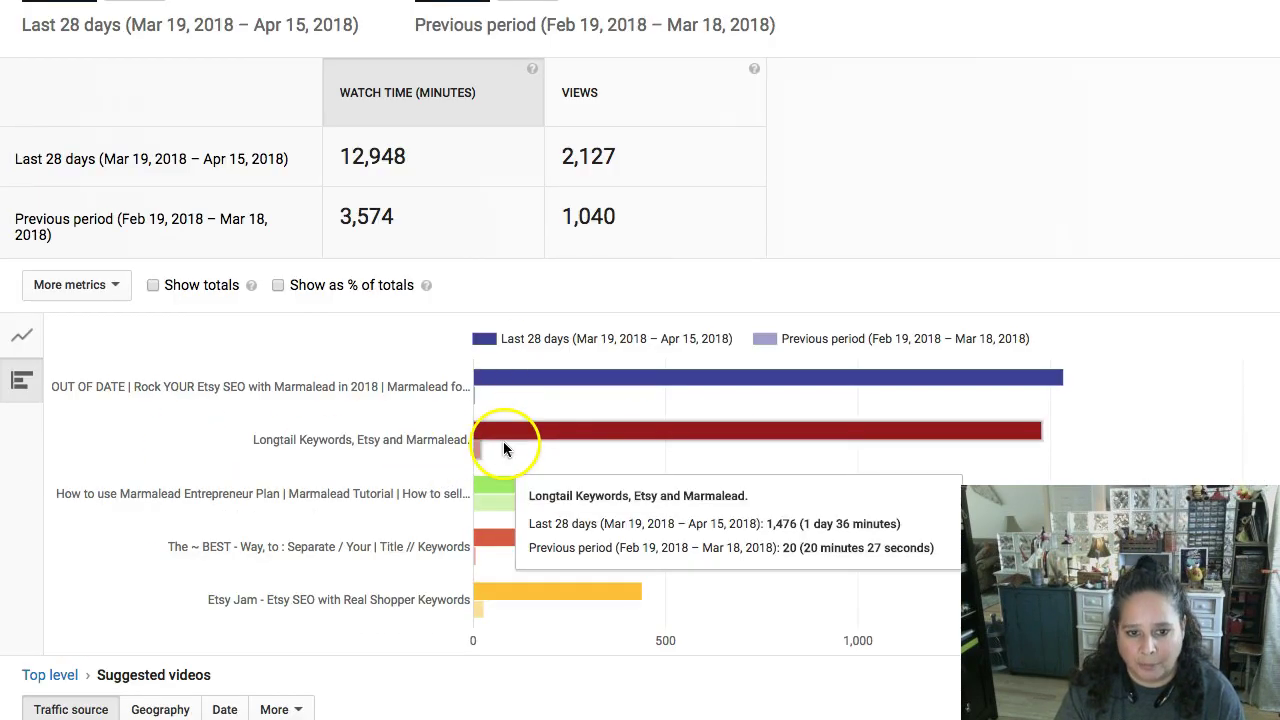
scroll(181, 439, "up", 1)
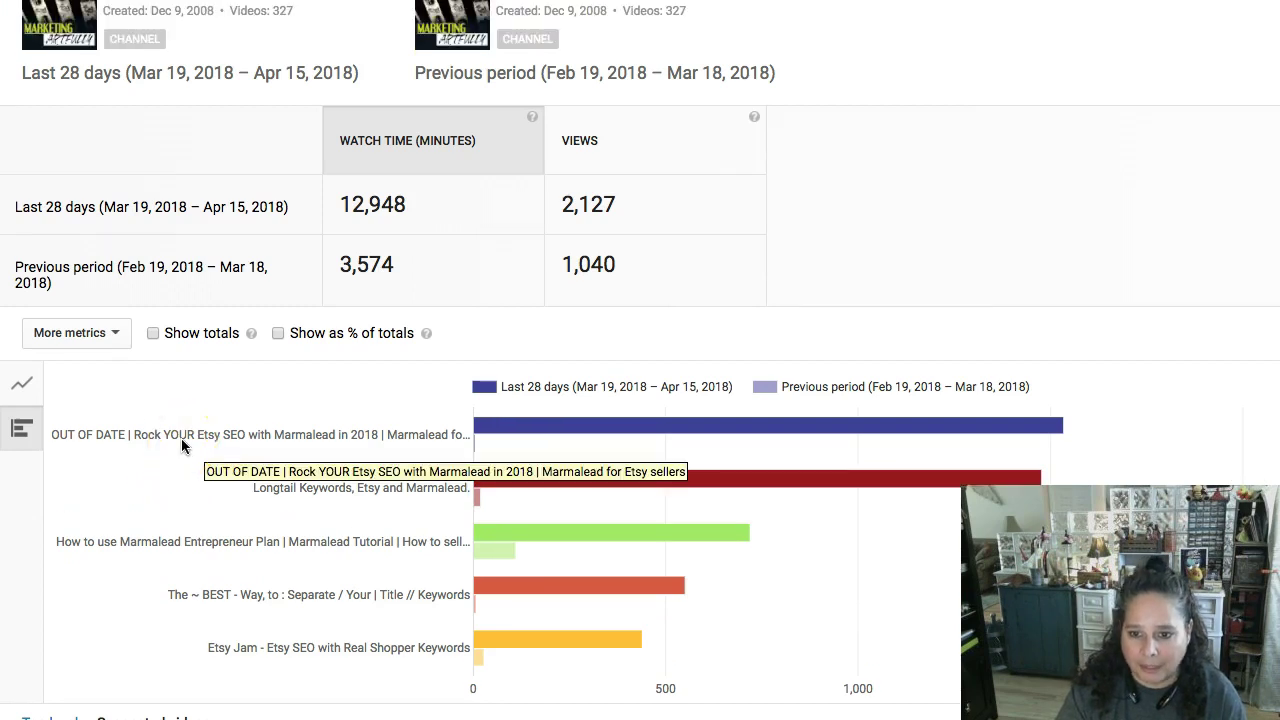
scroll(181, 438, "up", 2)
scroll(182, 444, "down", 3)
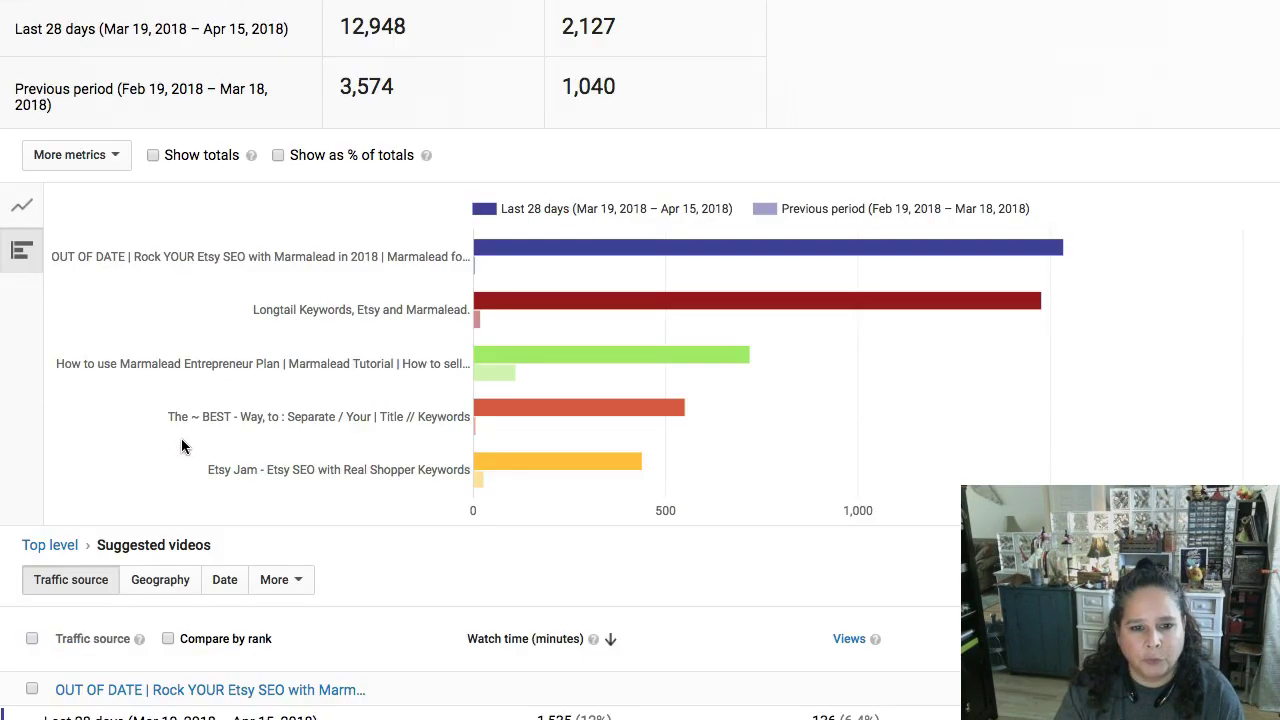
scroll(184, 437, "up", 3)
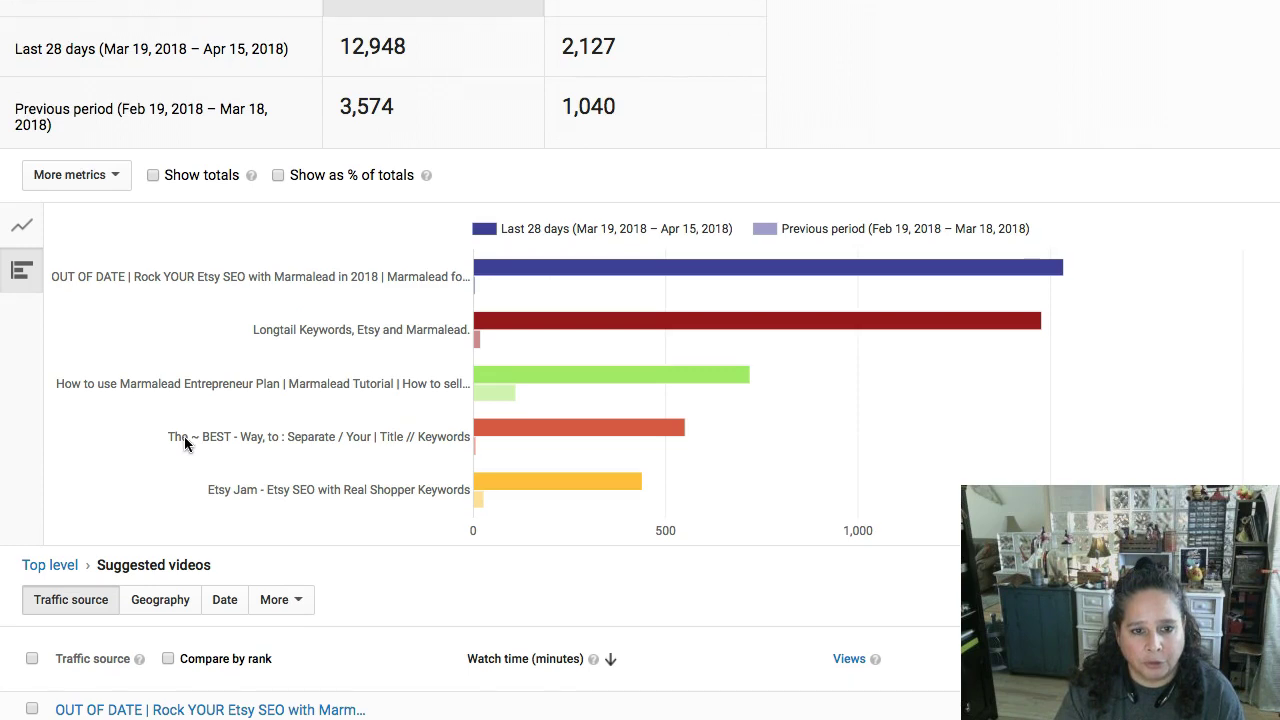
scroll(184, 440, "up", 1)
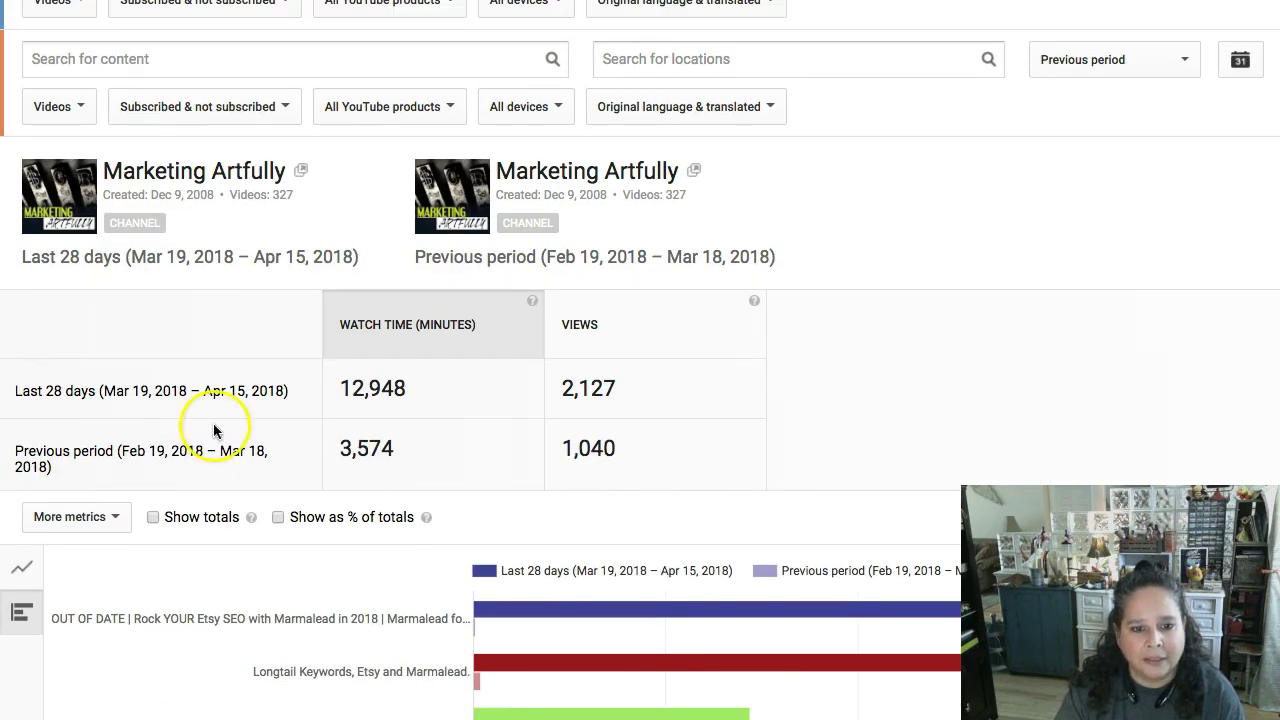
scroll(256, 418, "down", 2)
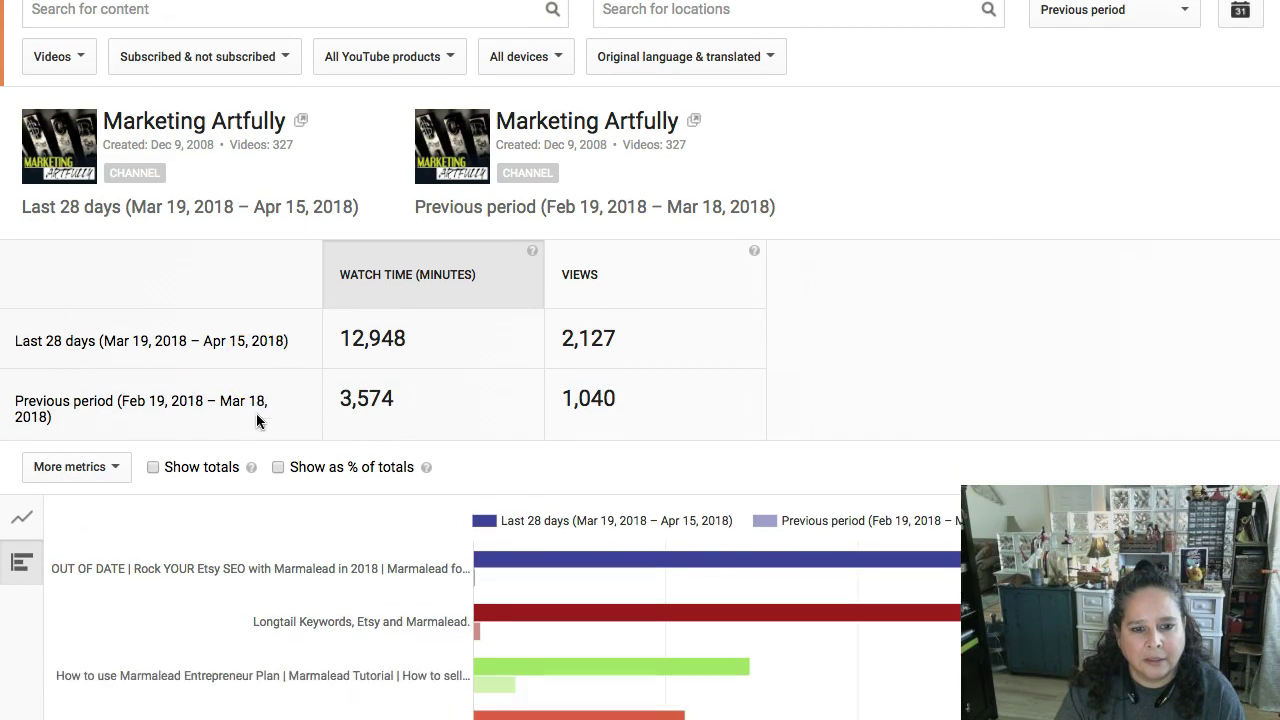
Recheck the "OUT OF DATE" Marmalead video's watch time for both periods in the Suggested videos chart, then the report totals
scroll(225, 347, "down", 3)
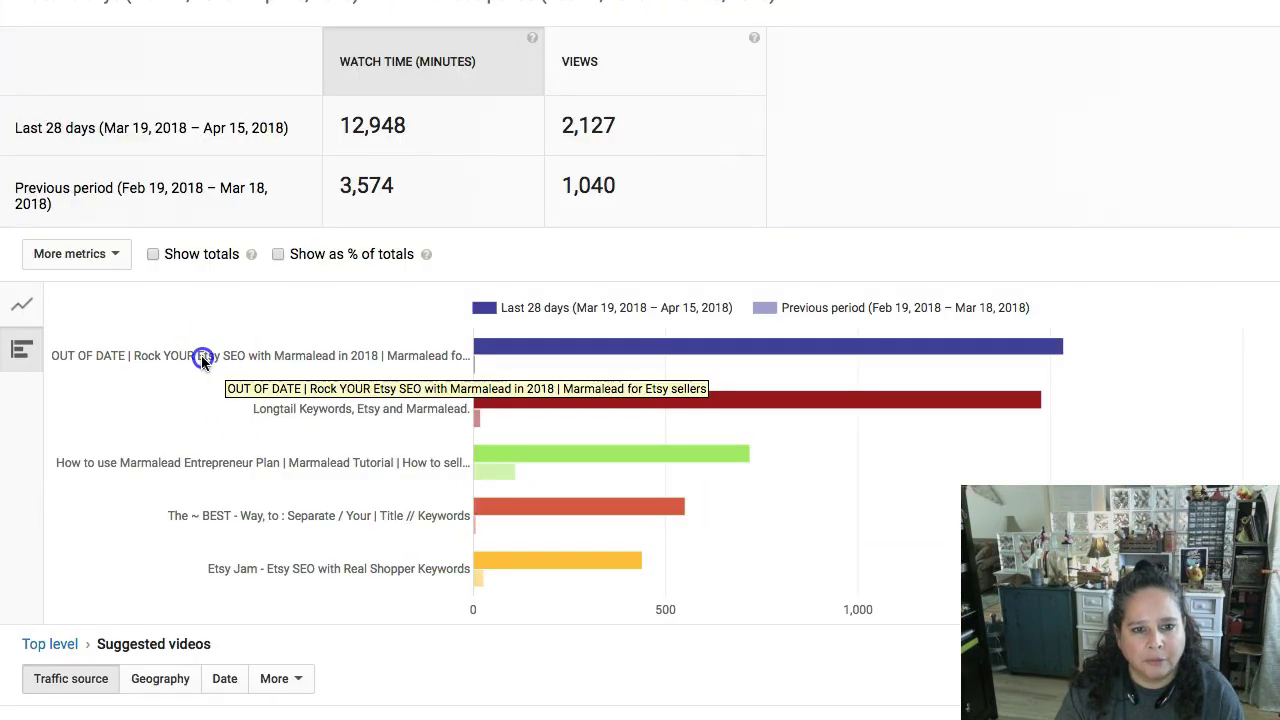
double_click(201, 355)
double_click(108, 358)
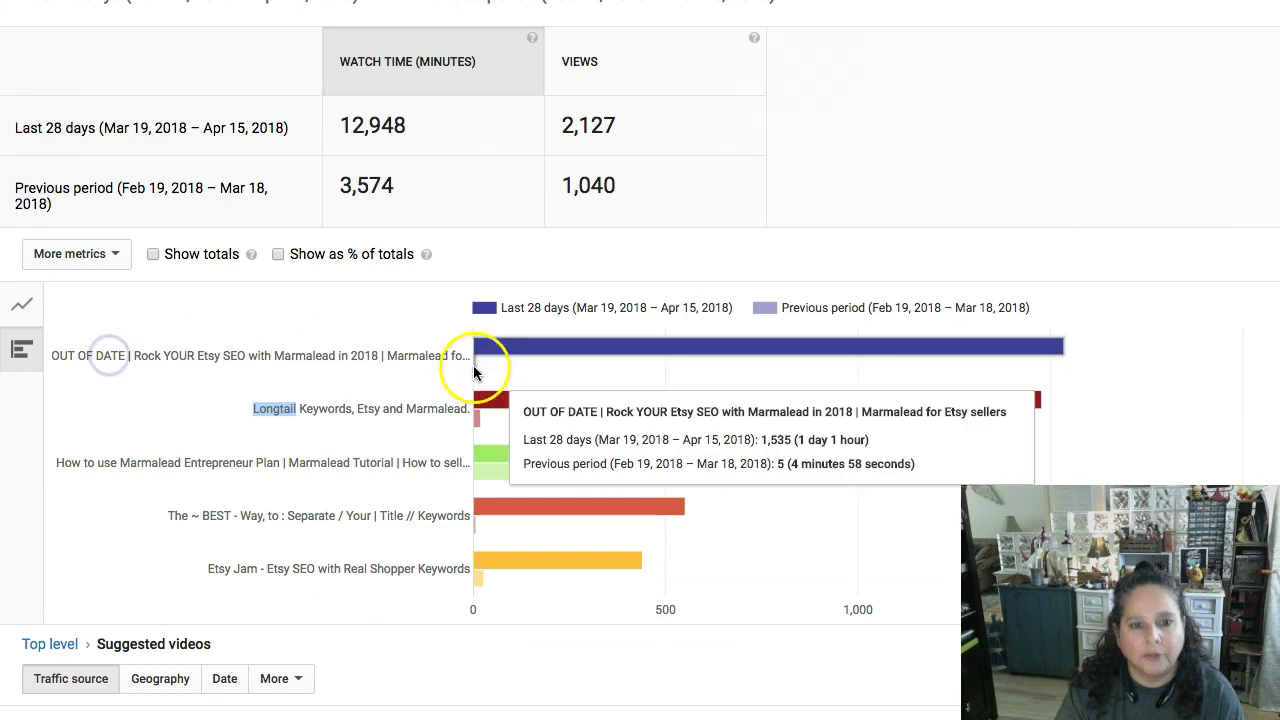
scroll(343, 390, "up", 2)
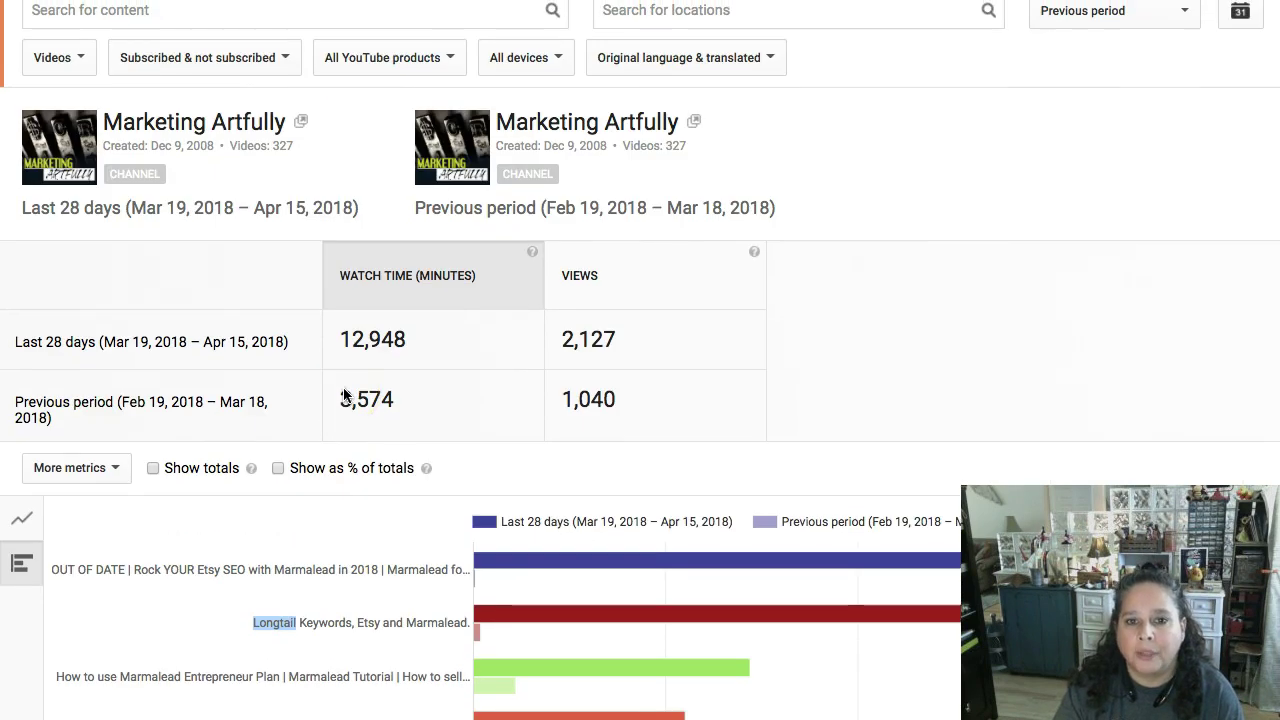
scroll(500, 330, "down", 1)
left_click(714, 254)
left_click(409, 100)
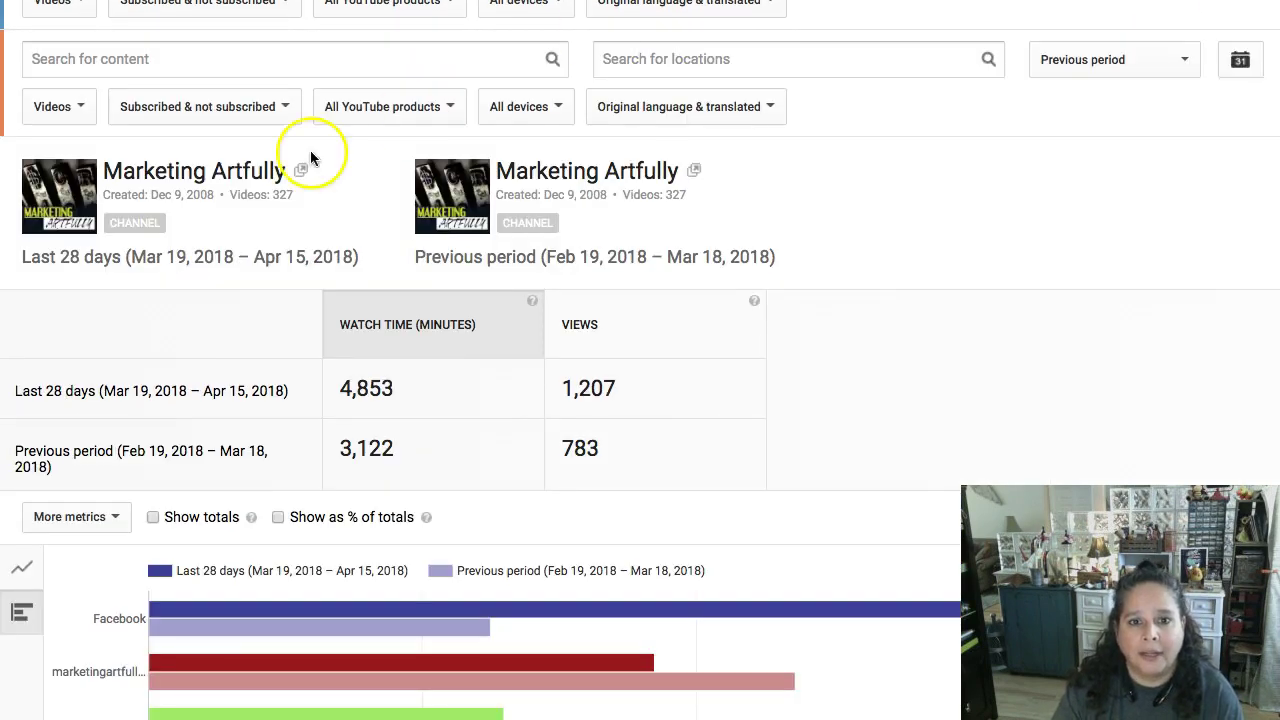
scroll(349, 163, "down", 3)
scroll(347, 160, "down", 4)
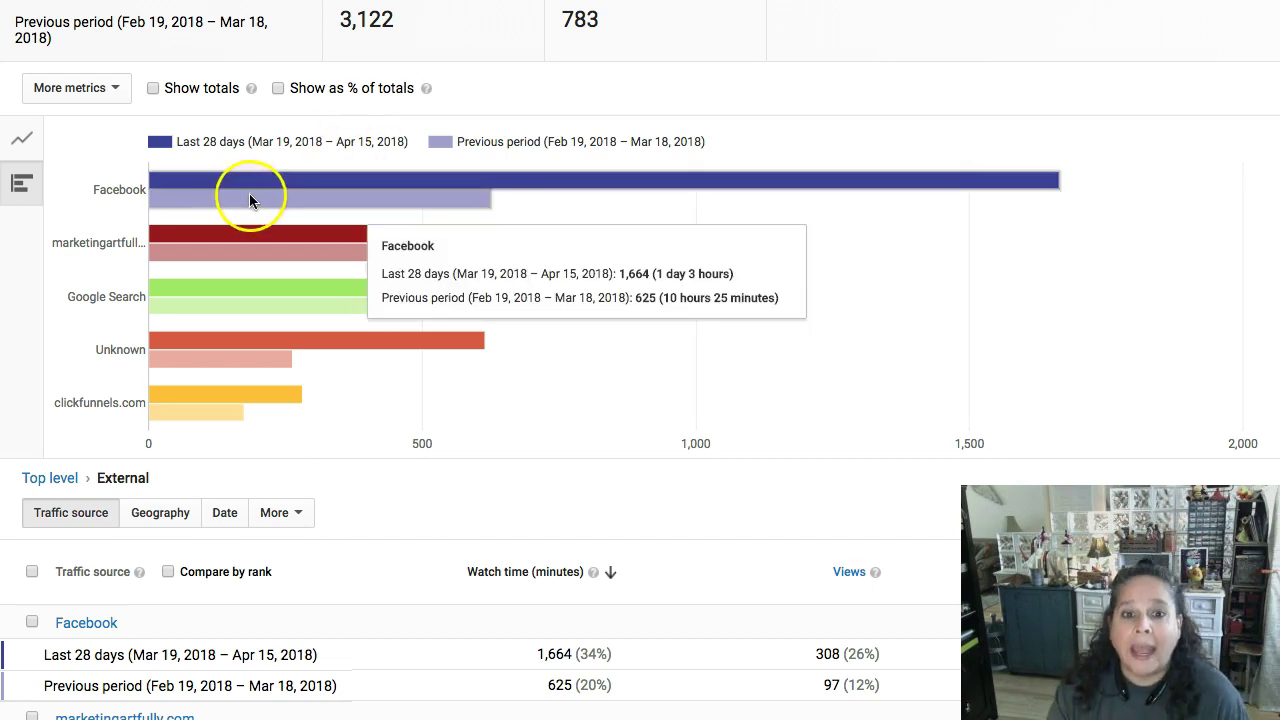
mouse_move(625, 208)
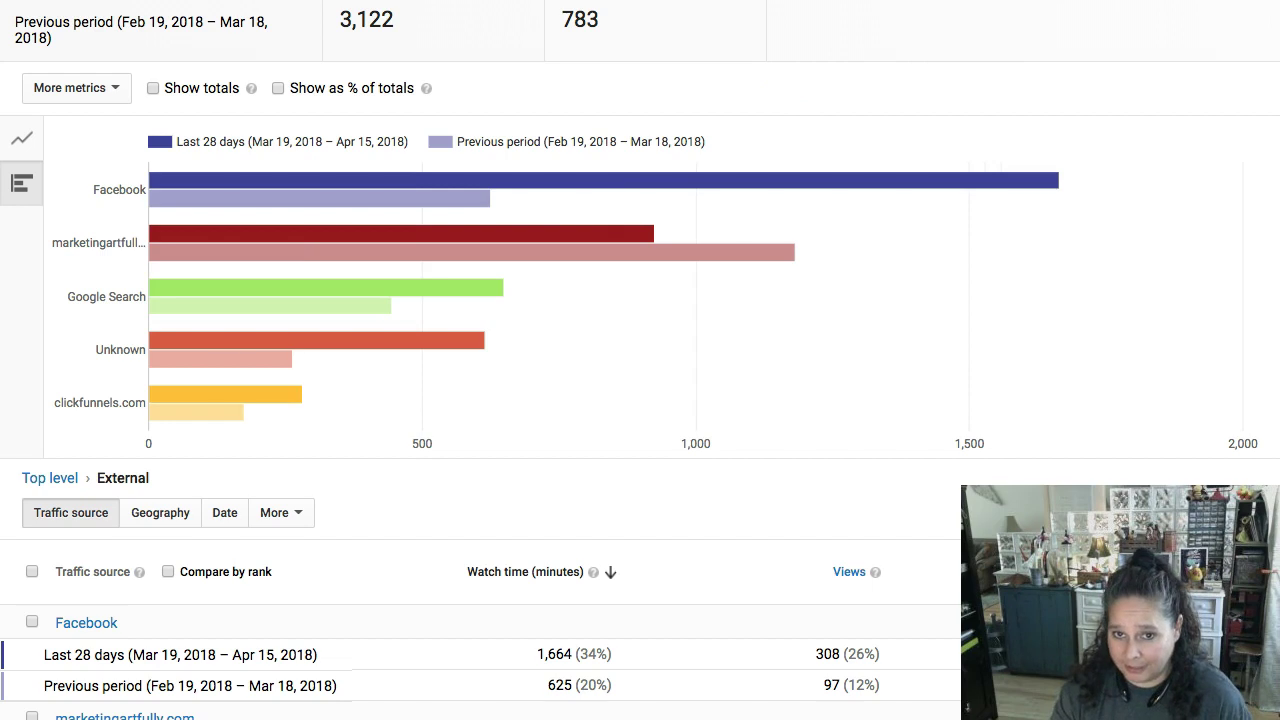
scroll(560, 214, "down", 1)
mouse_move(449, 123)
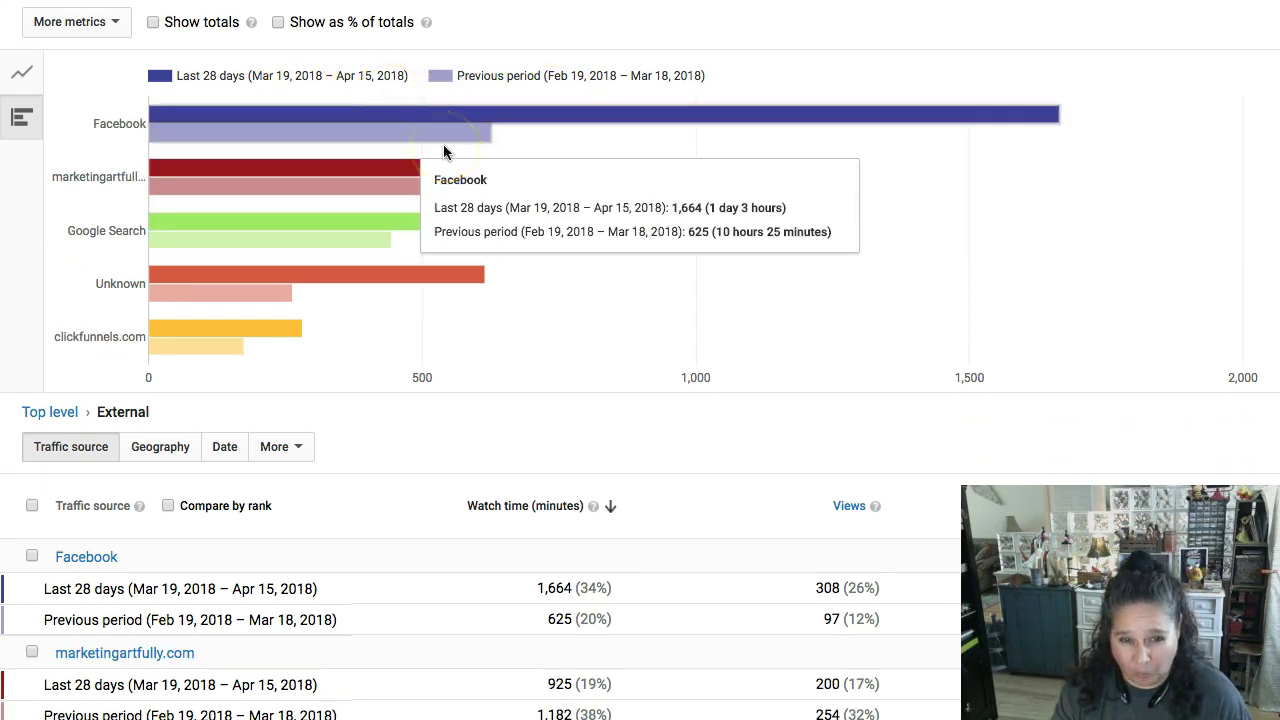
Examine the marketingartfully.com bars in the External chart to compare its watch time across both periods
scroll(446, 150, "down", 1)
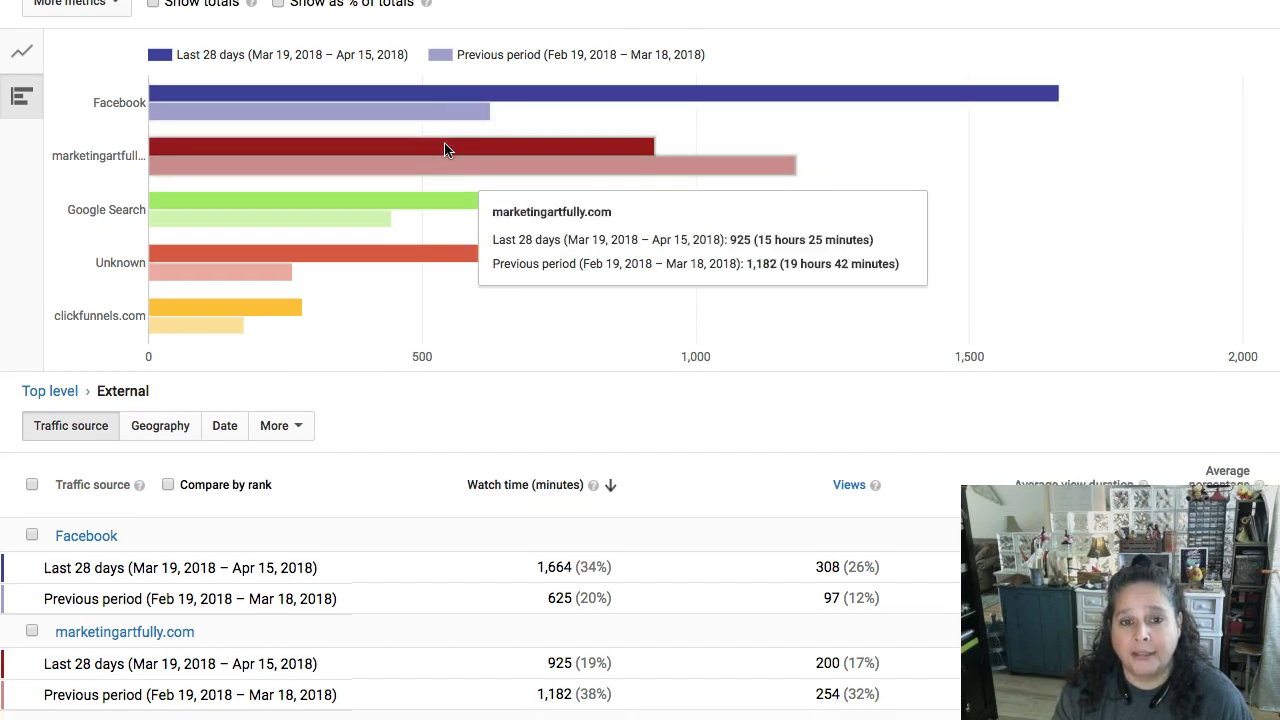
mouse_move(372, 95)
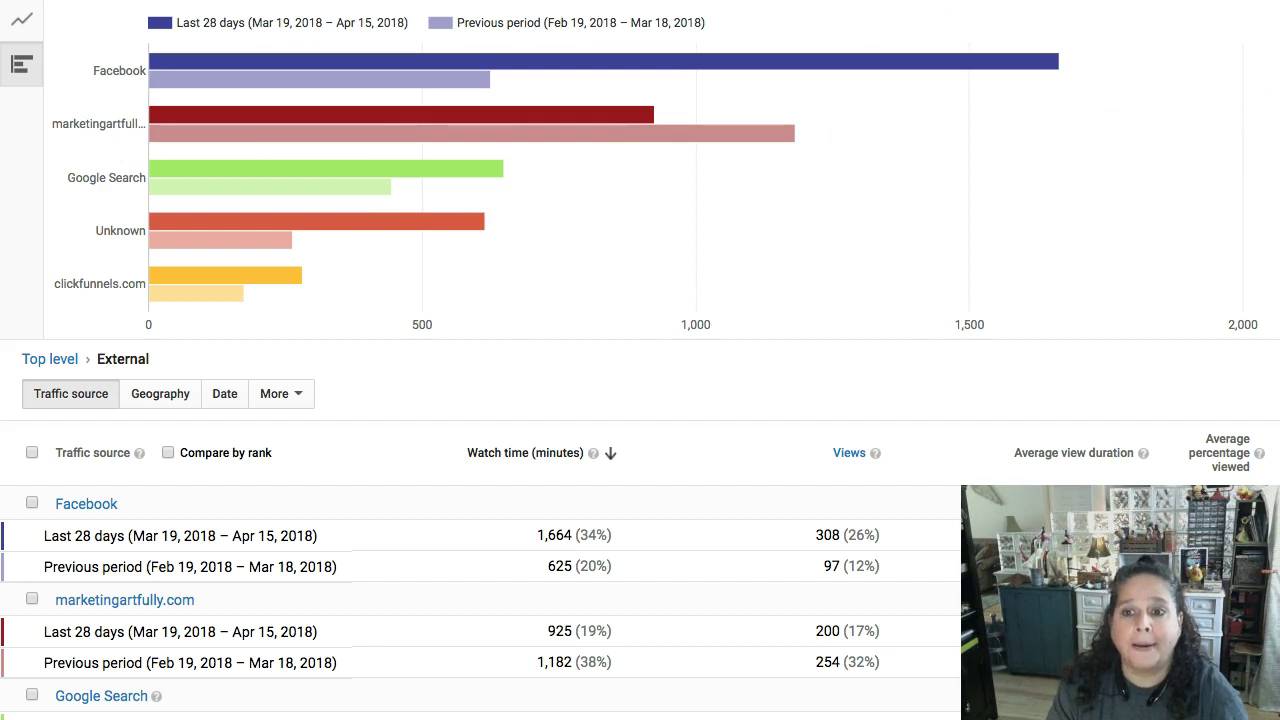
mouse_move(731, 184)
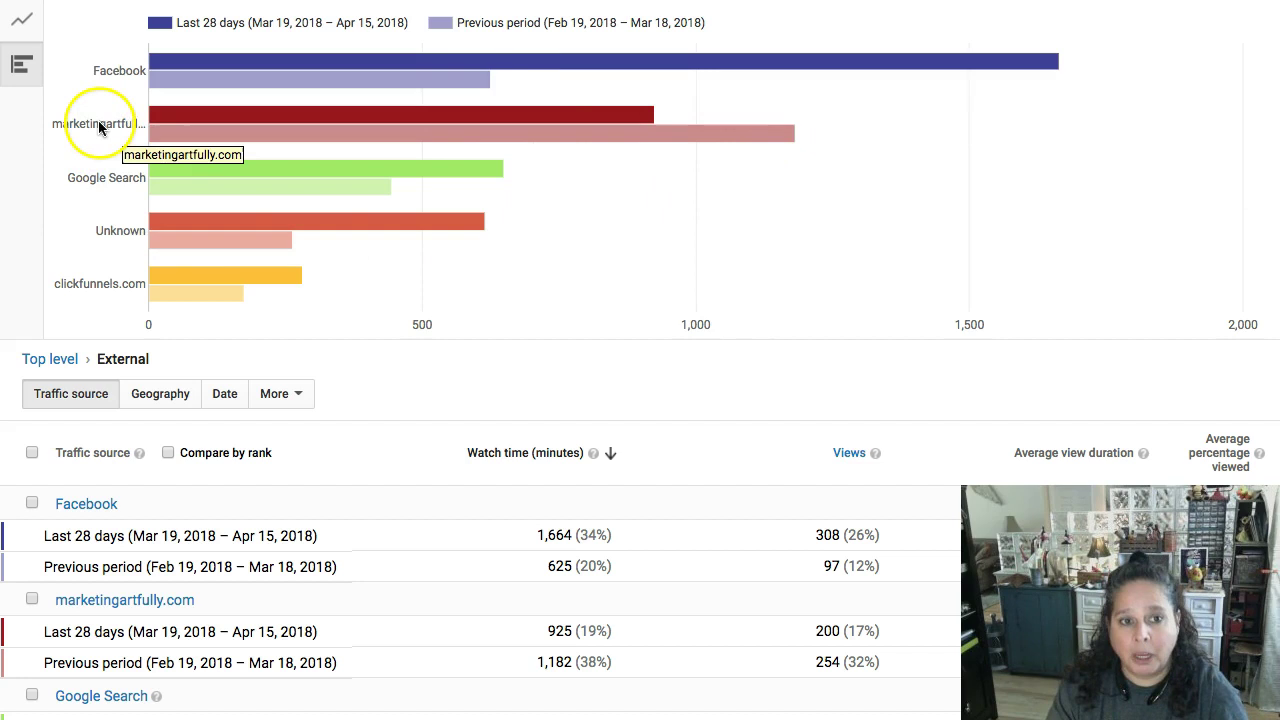
mouse_move(180, 114)
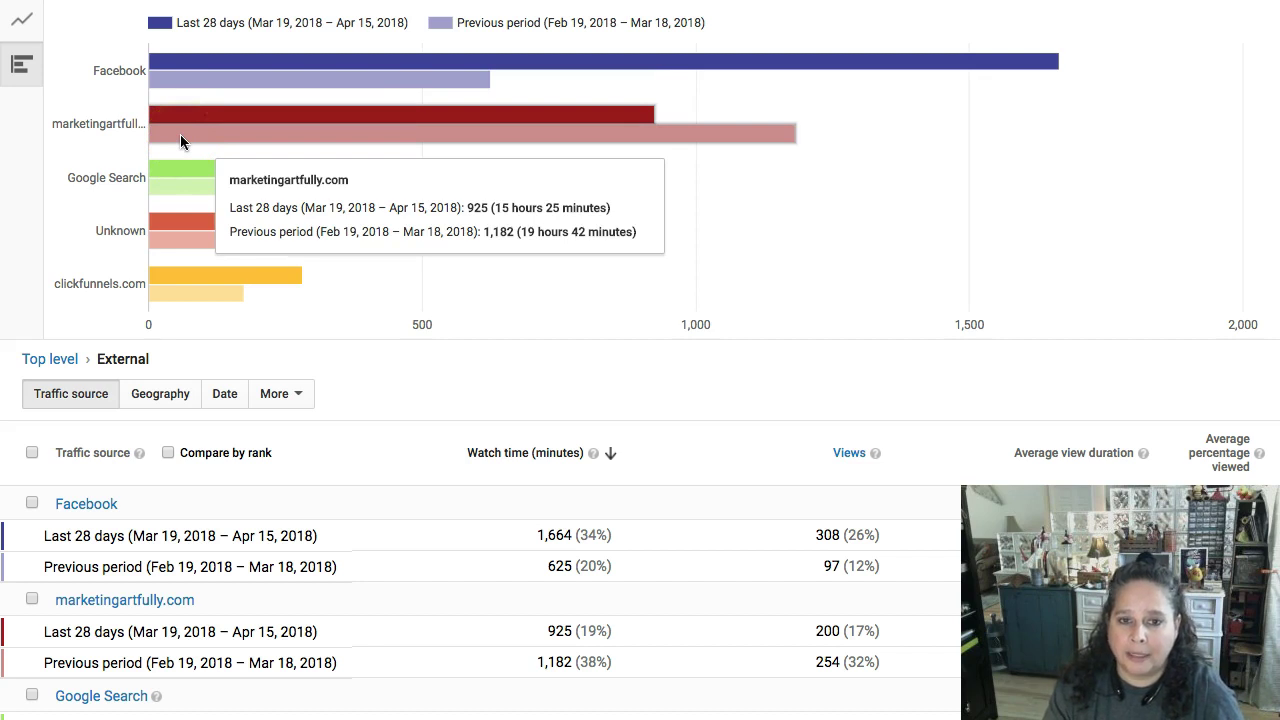
left_click(186, 114)
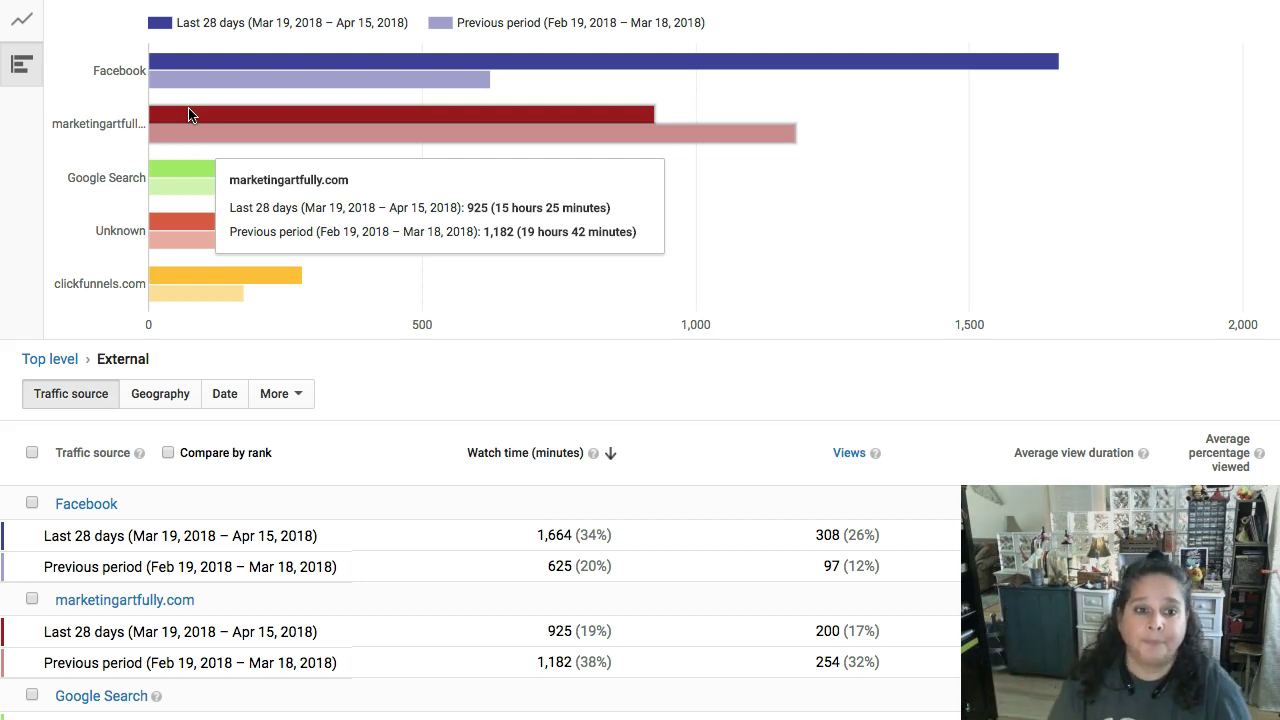
scroll(80, 218, "down", 1)
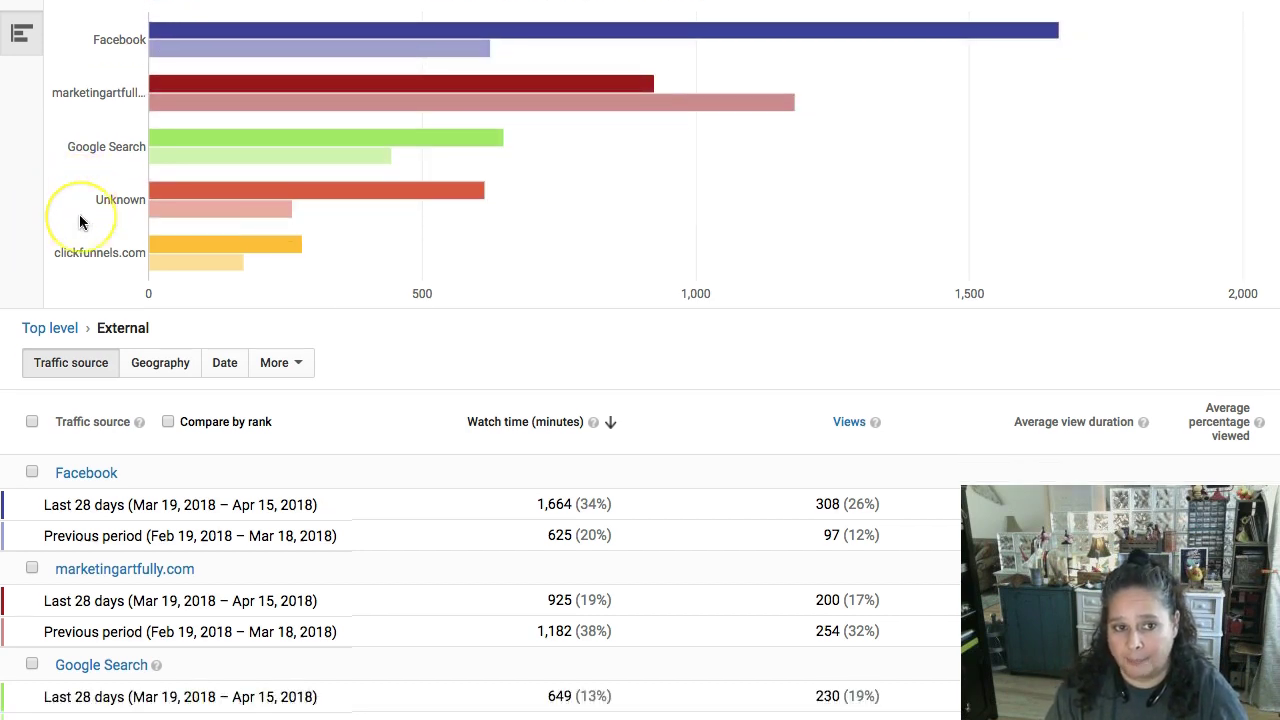
Compare both periods' watch time for Google Search, Unknown and clickfunnels.com in the External chart
scroll(81, 221, "down", 1)
mouse_move(187, 92)
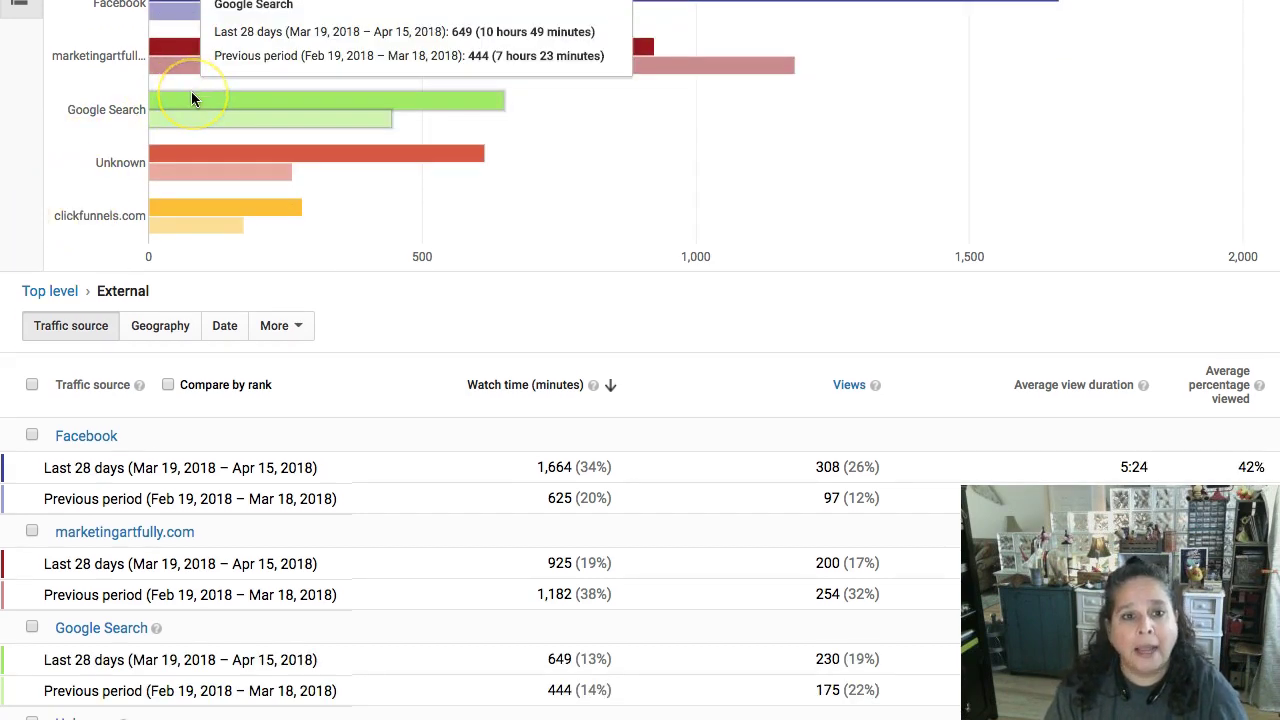
left_click(192, 96)
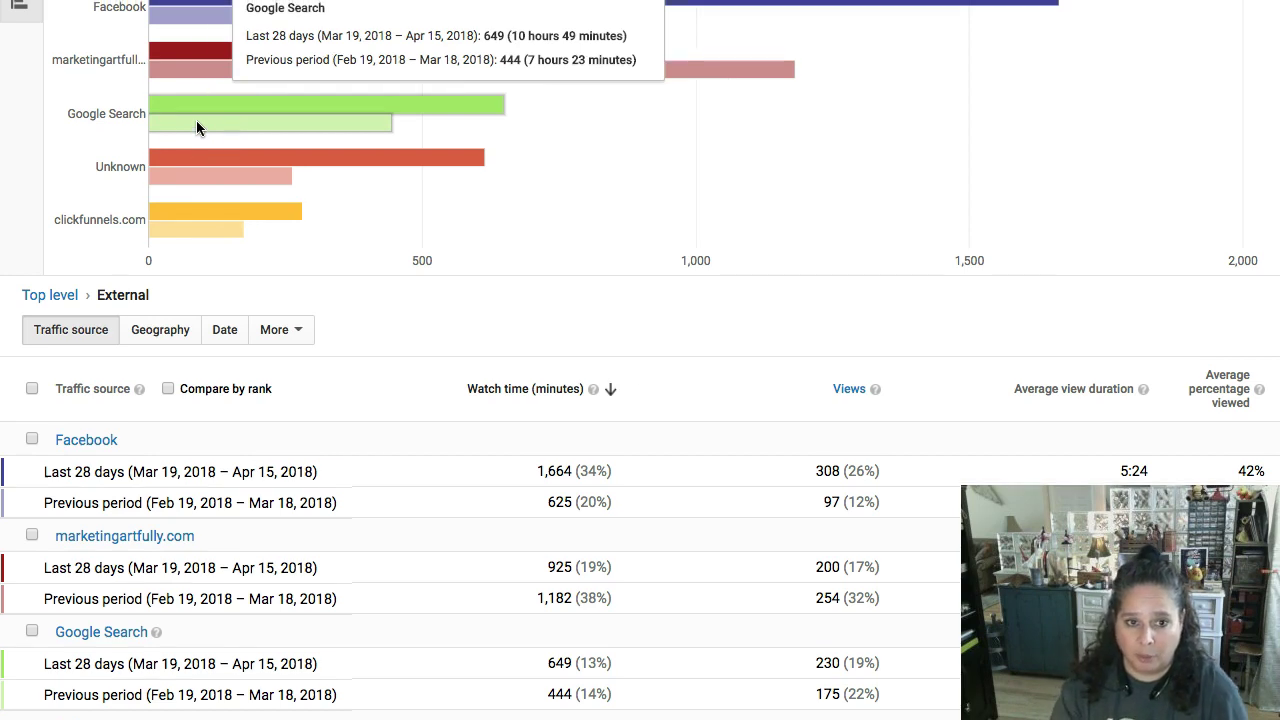
left_click(200, 172)
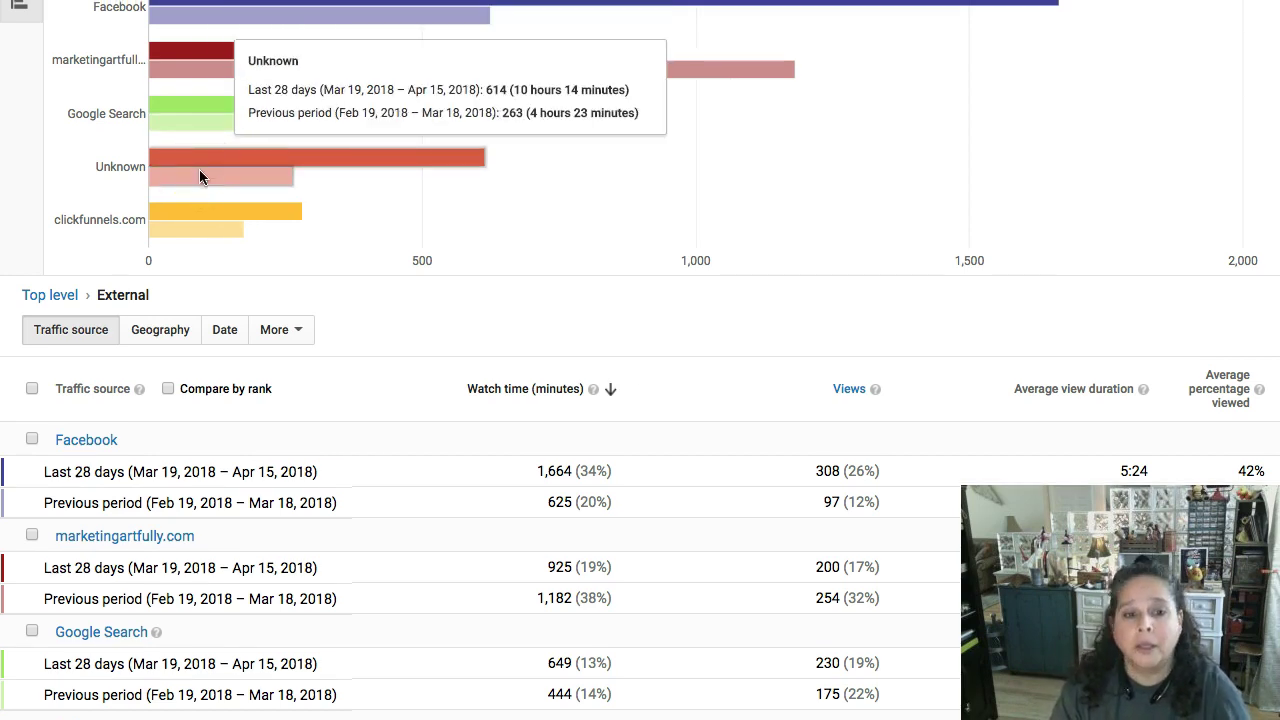
scroll(200, 175, "down", 2)
left_click(213, 100)
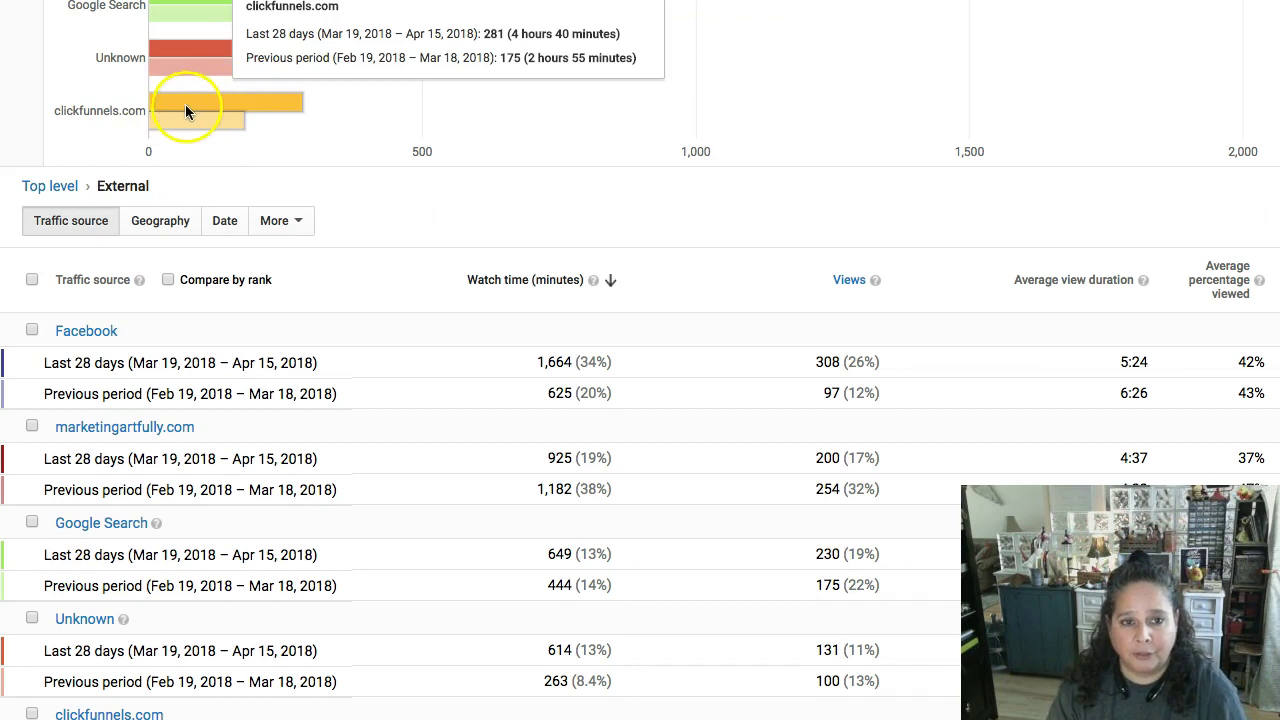
scroll(5, 120, "down", 1)
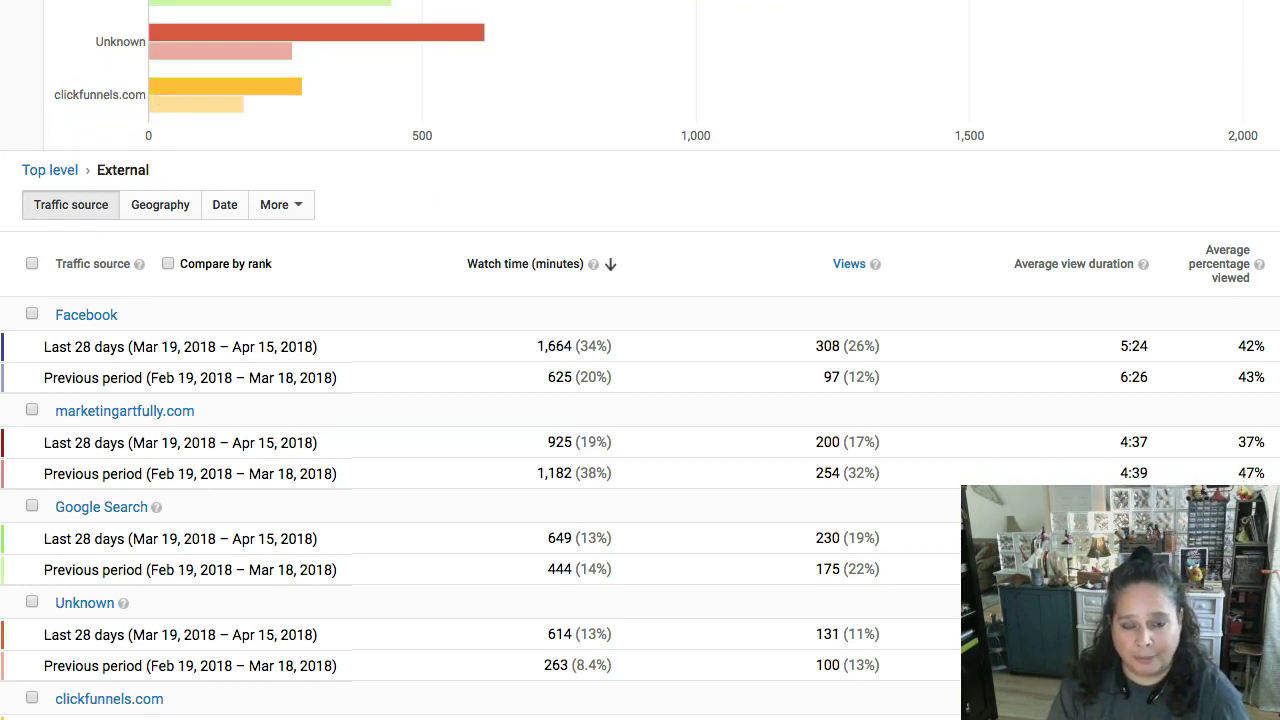
left_click(257, 101)
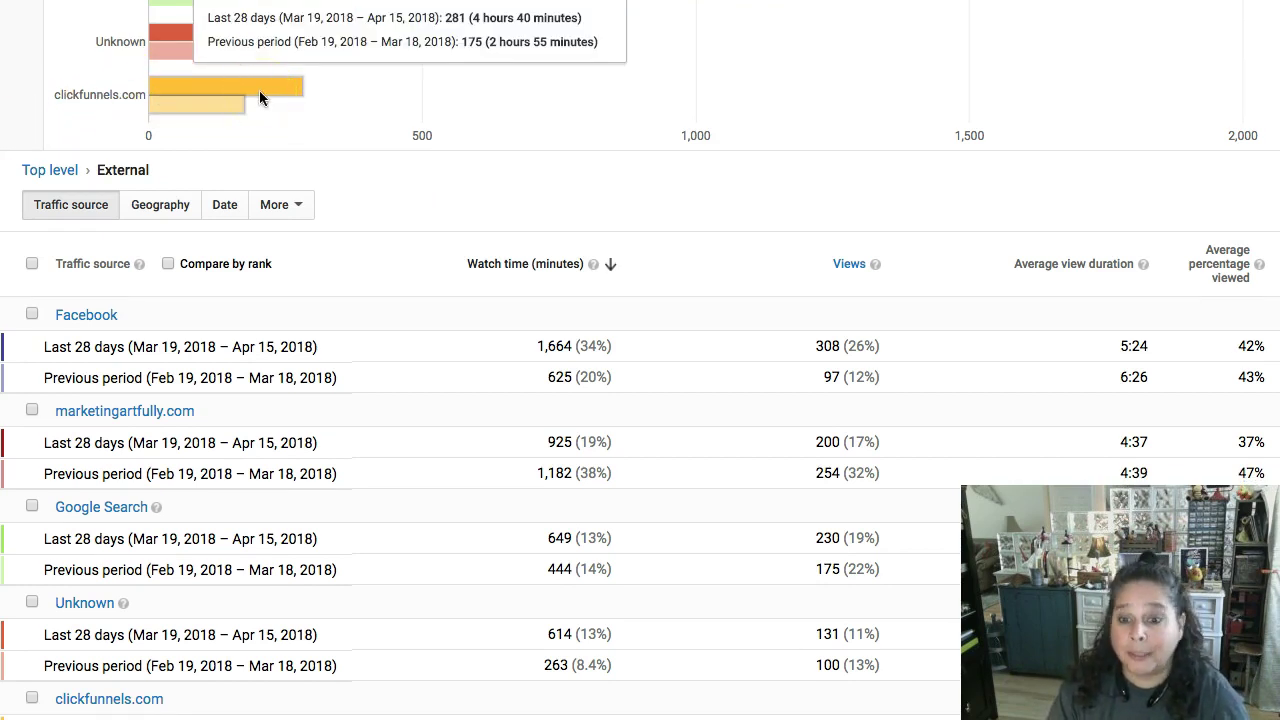
left_click(264, 126)
Review the External sources table from Facebook down to youtube-nocookie.com, comparing watch time and views, including pinterest.com's previous-period watch time
scroll(266, 131, "down", 3)
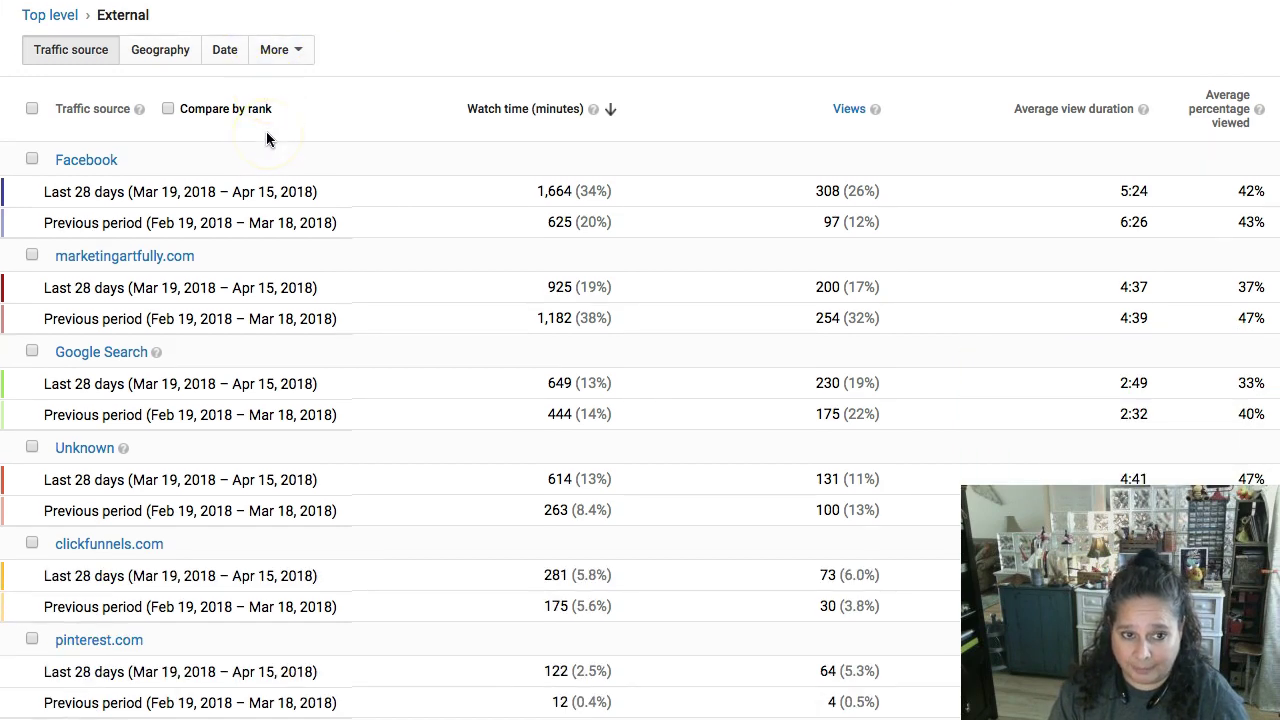
scroll(266, 131, "down", 3)
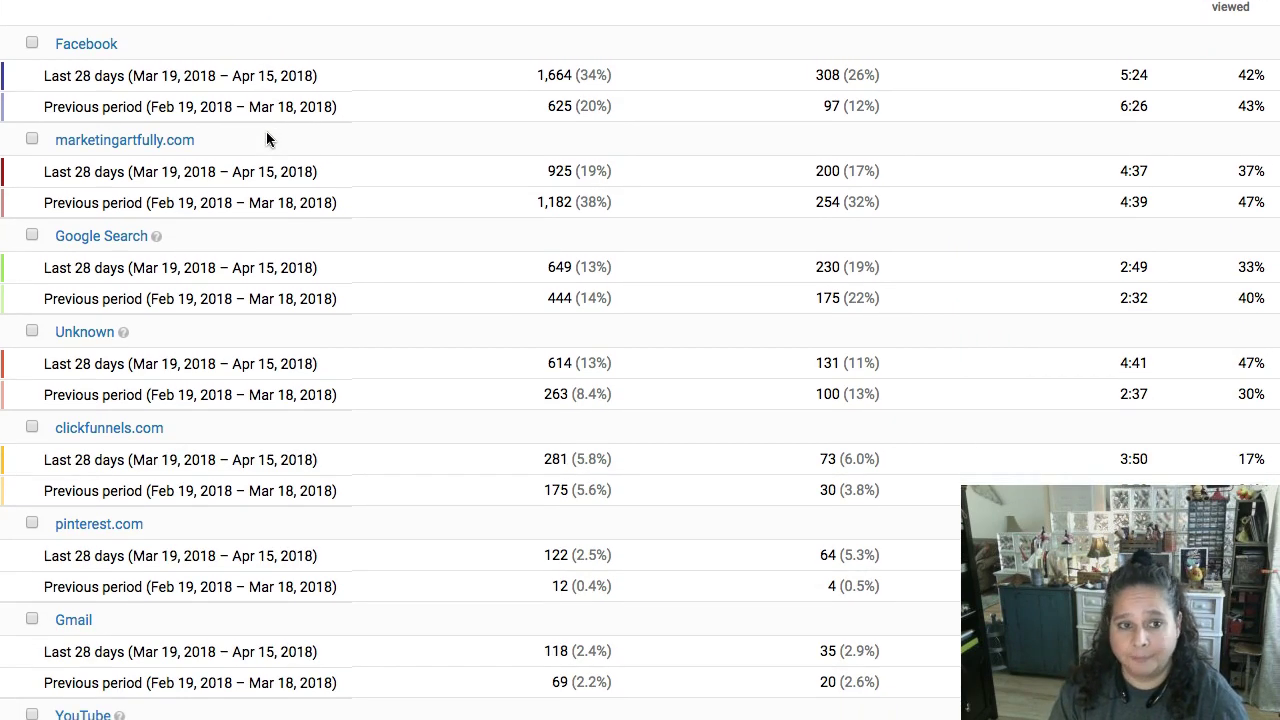
scroll(266, 137, "down", 2)
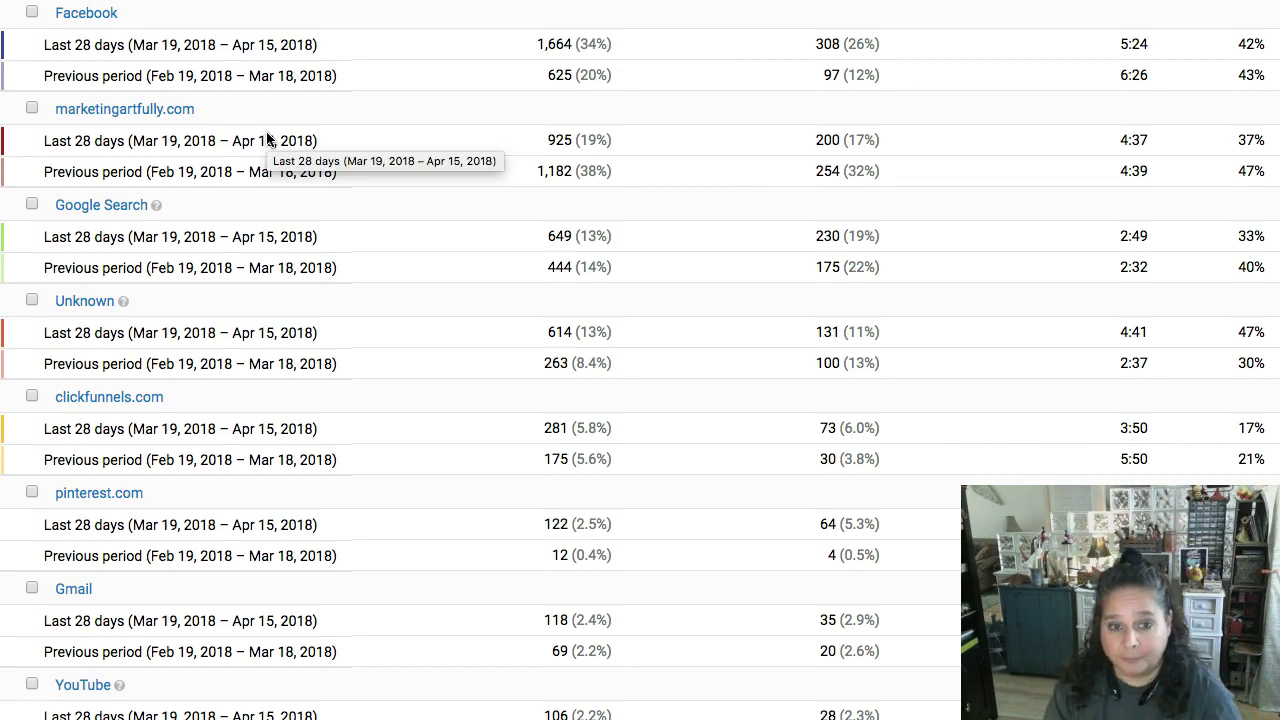
scroll(267, 132, "down", 1)
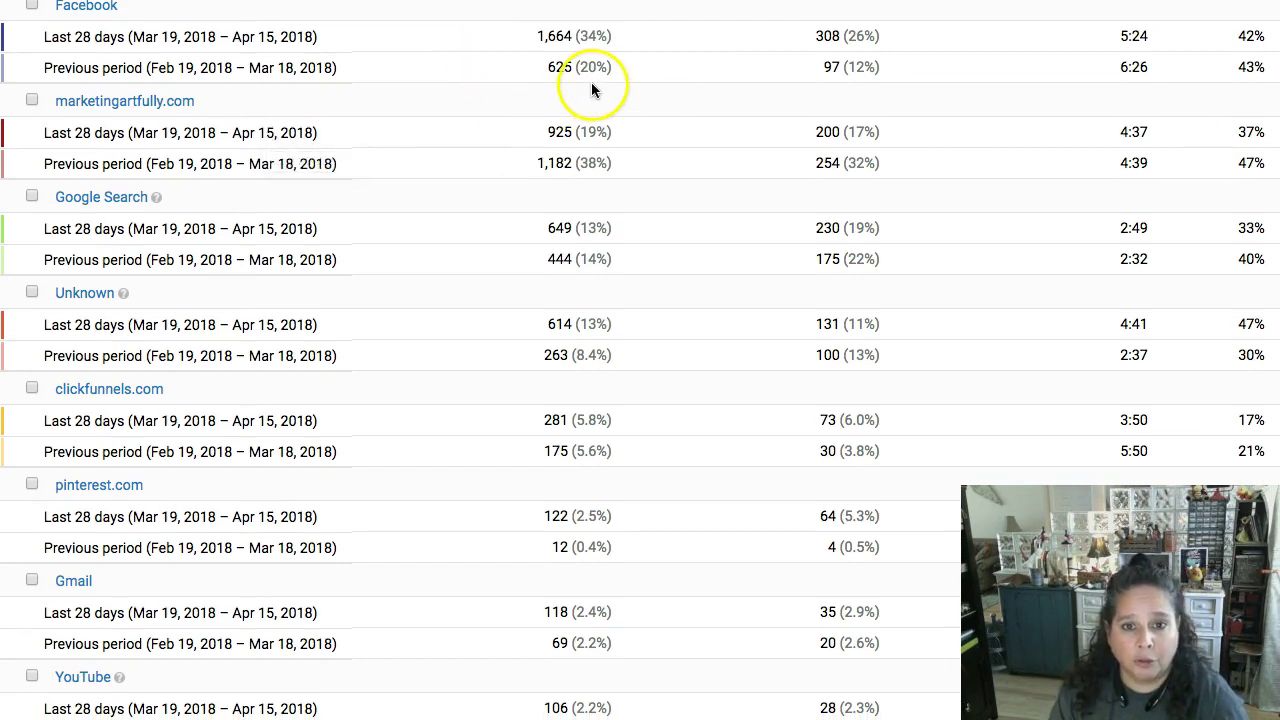
scroll(549, 238, "down", 3)
scroll(549, 242, "down", 10)
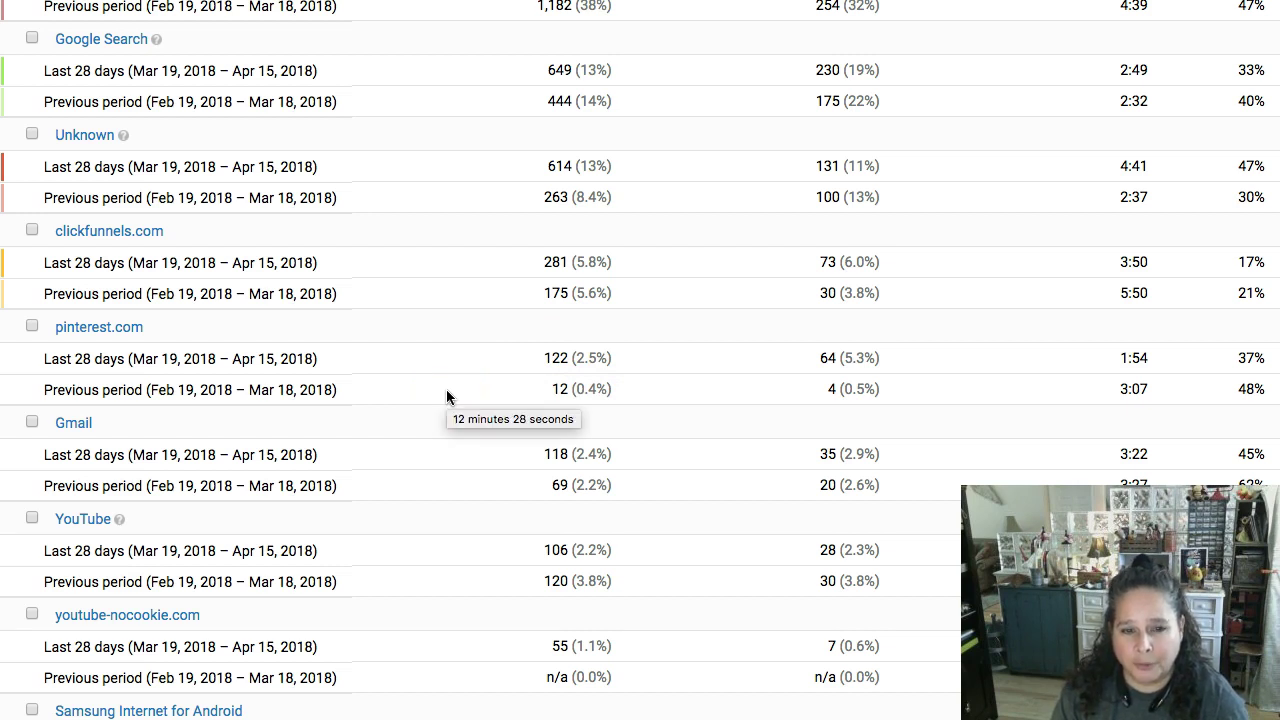
scroll(446, 391, "down", 1)
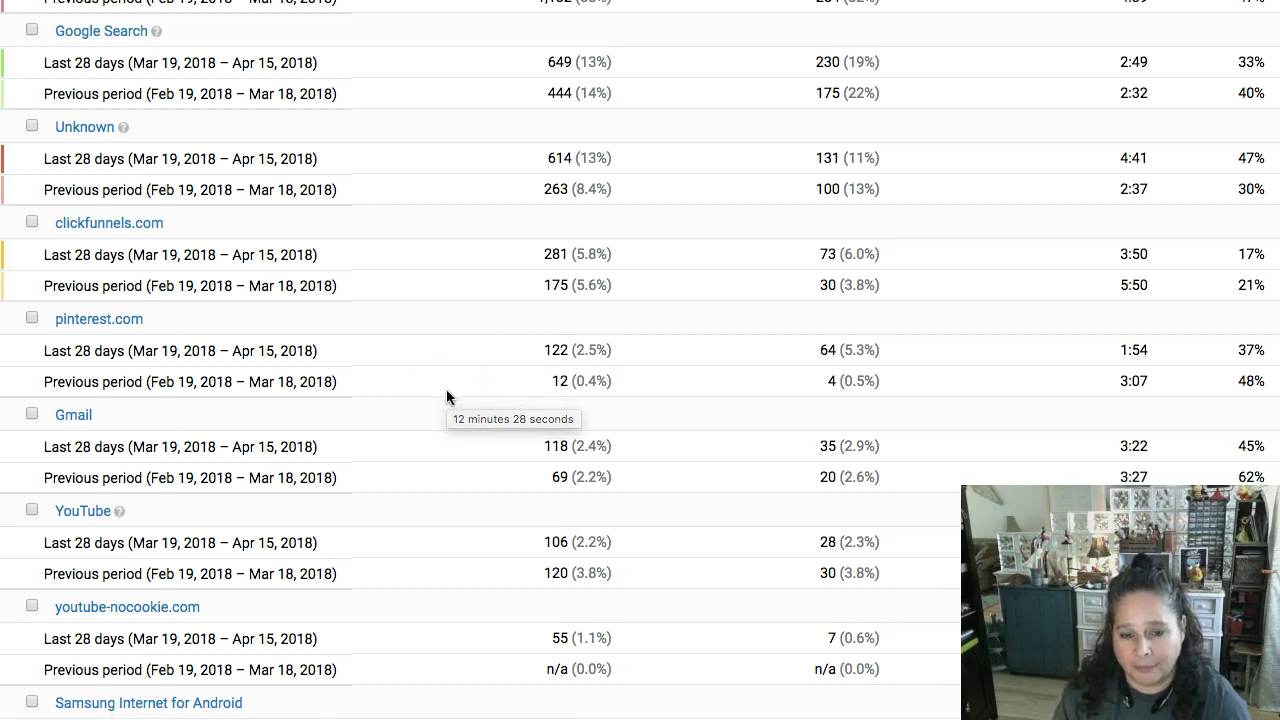
scroll(446, 391, "up", 2)
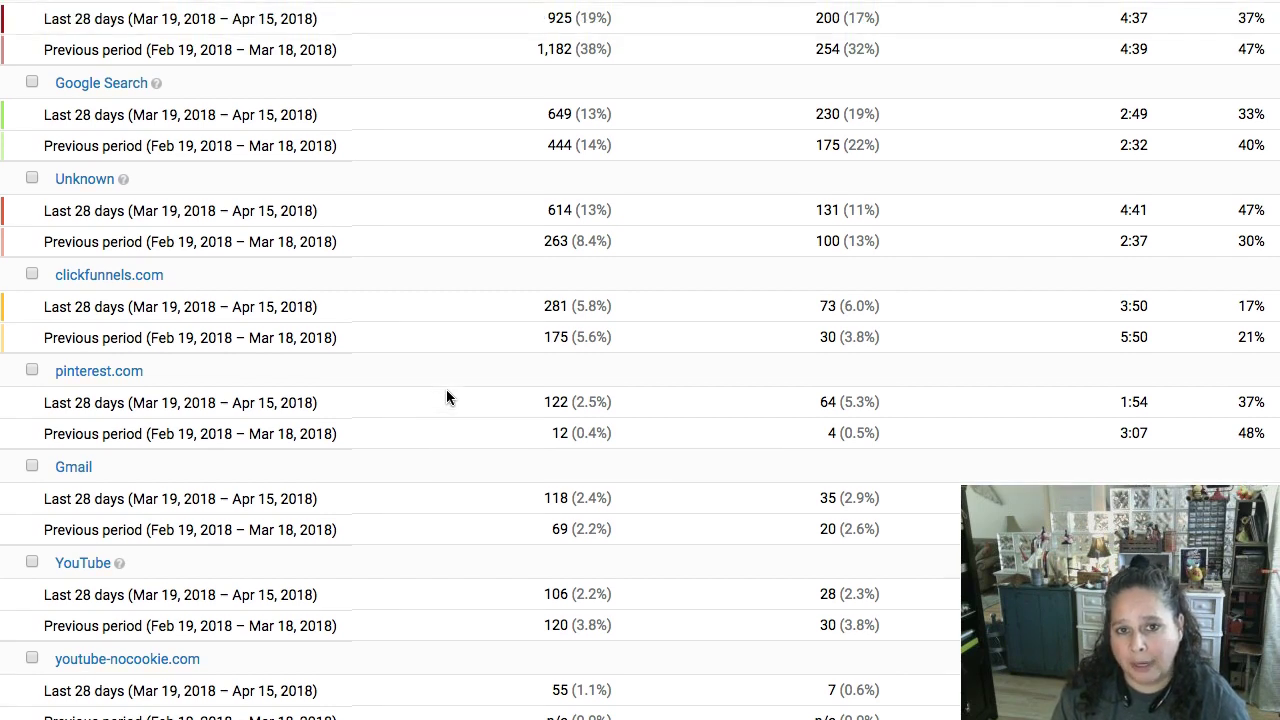
Switch to the YouTube search report and compare watch time for the "etsy shipping tutorial" search term across both periods
scroll(446, 397, "up", 15)
scroll(446, 397, "up", 1)
left_click(470, 383)
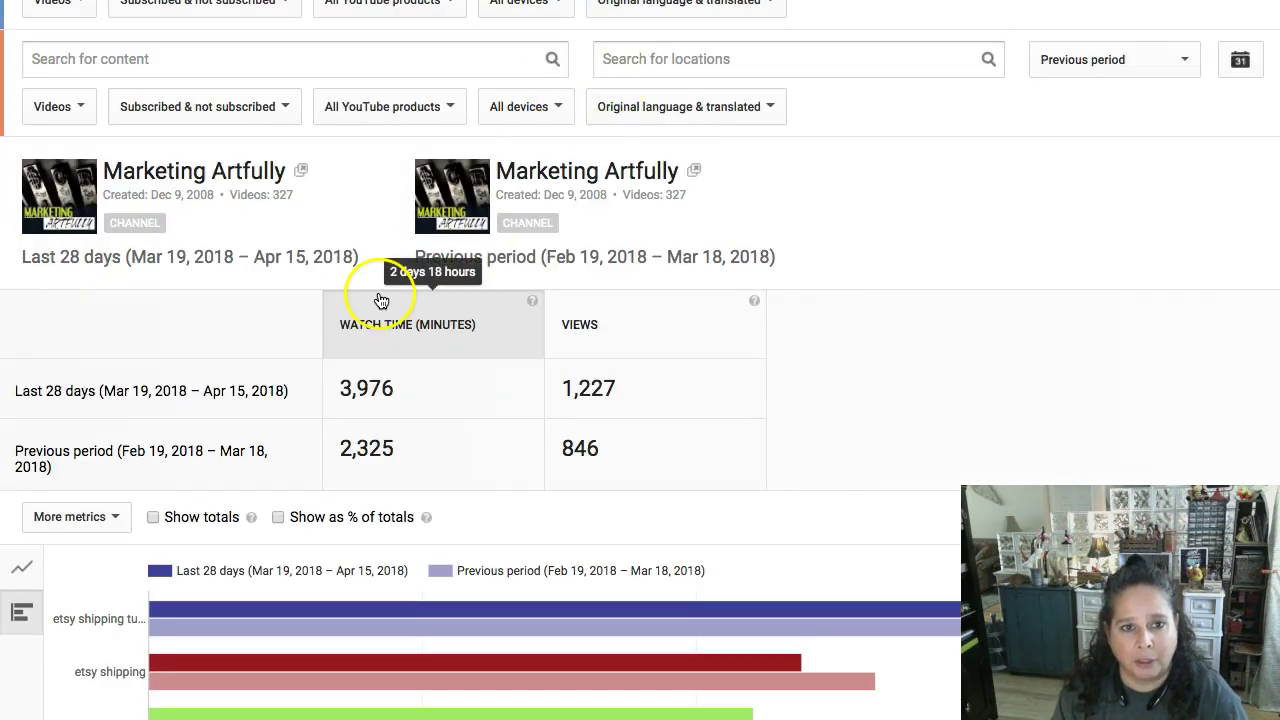
scroll(780, 303, "down", 2)
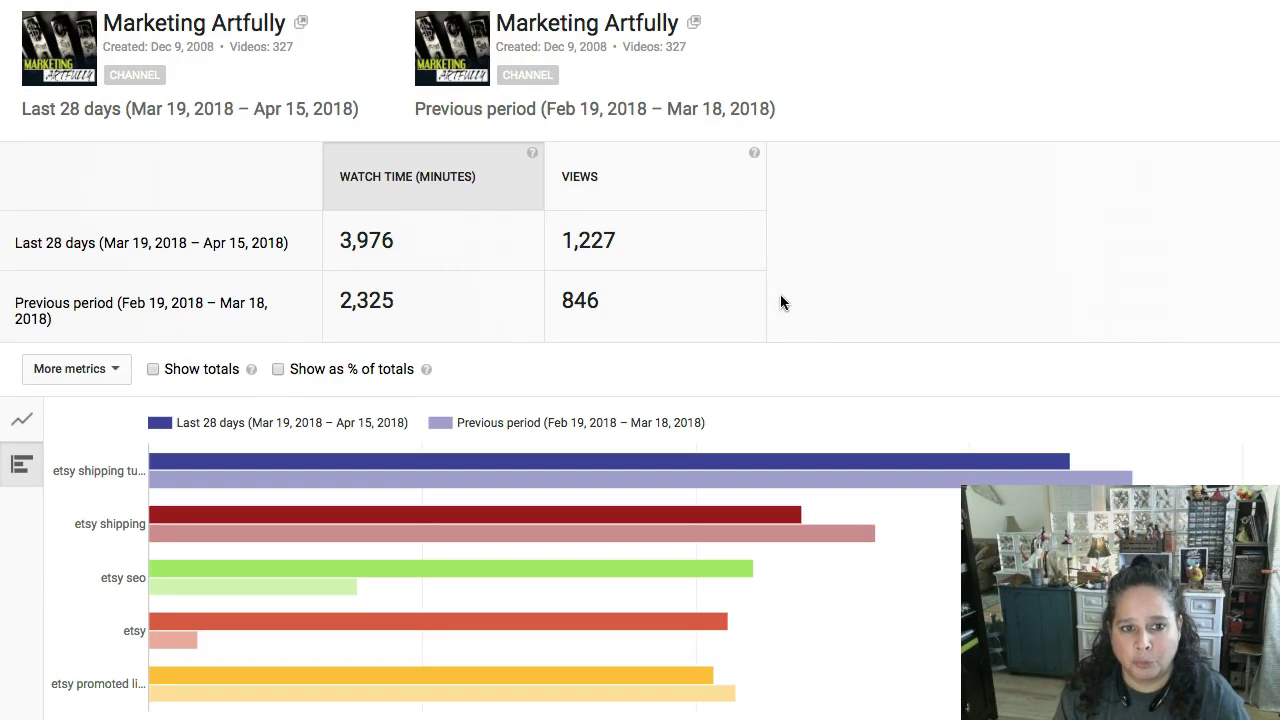
scroll(783, 303, "down", 2)
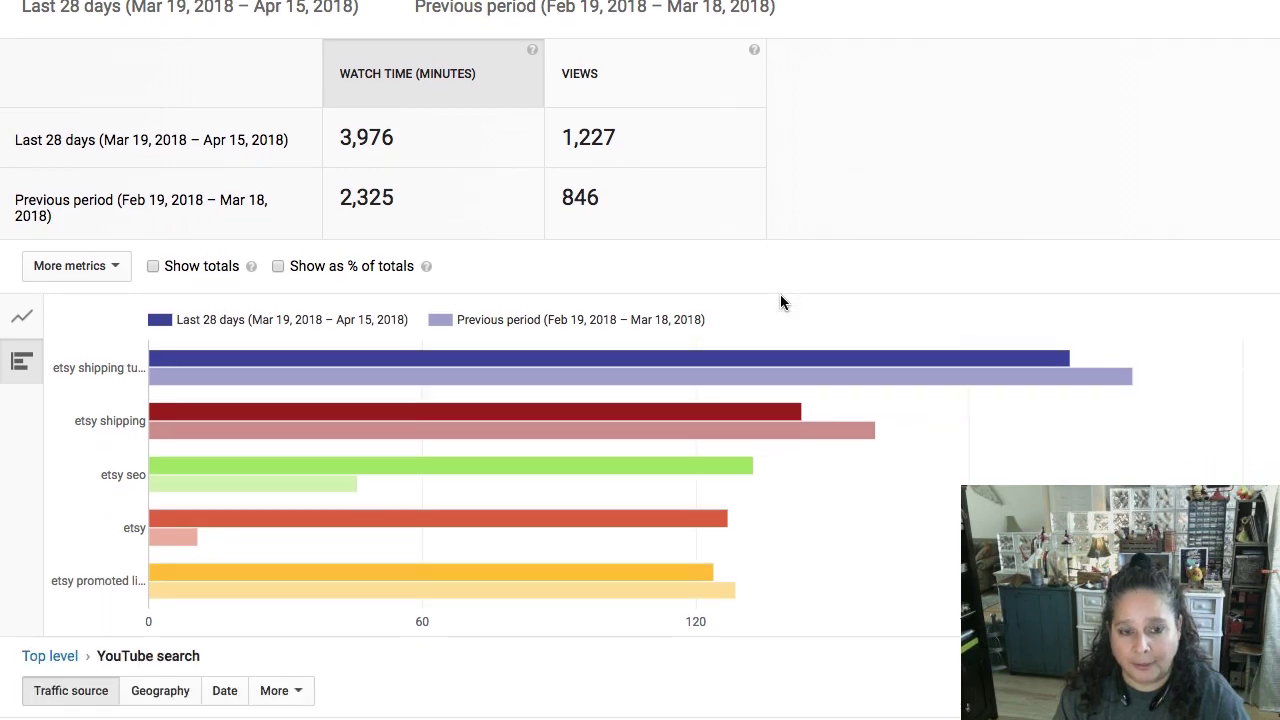
scroll(782, 302, "down", 2)
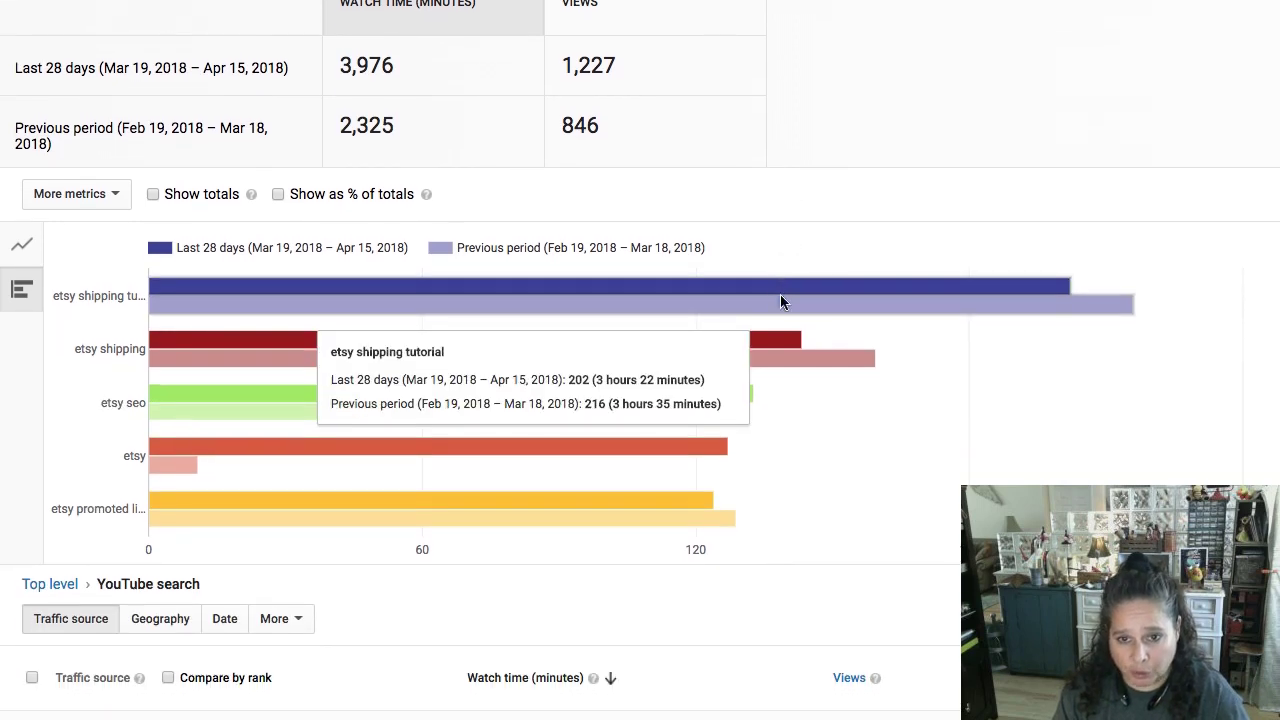
mouse_move(172, 288)
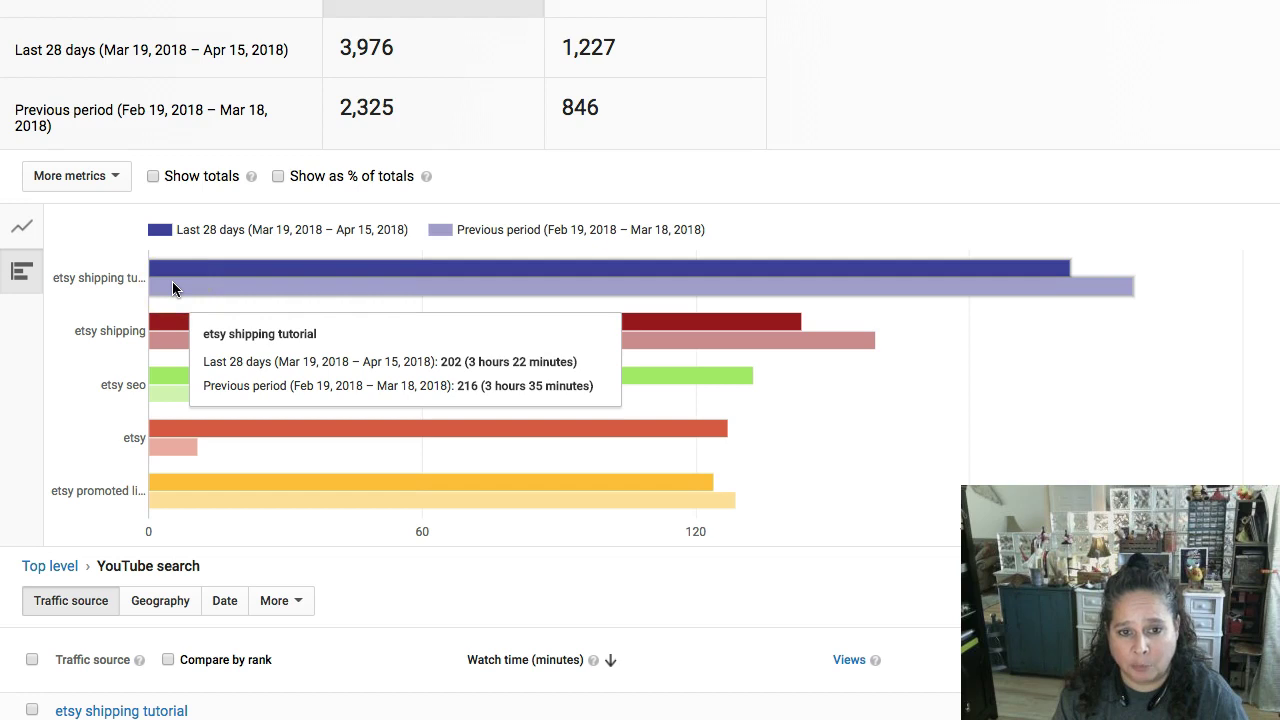
left_click(85, 280)
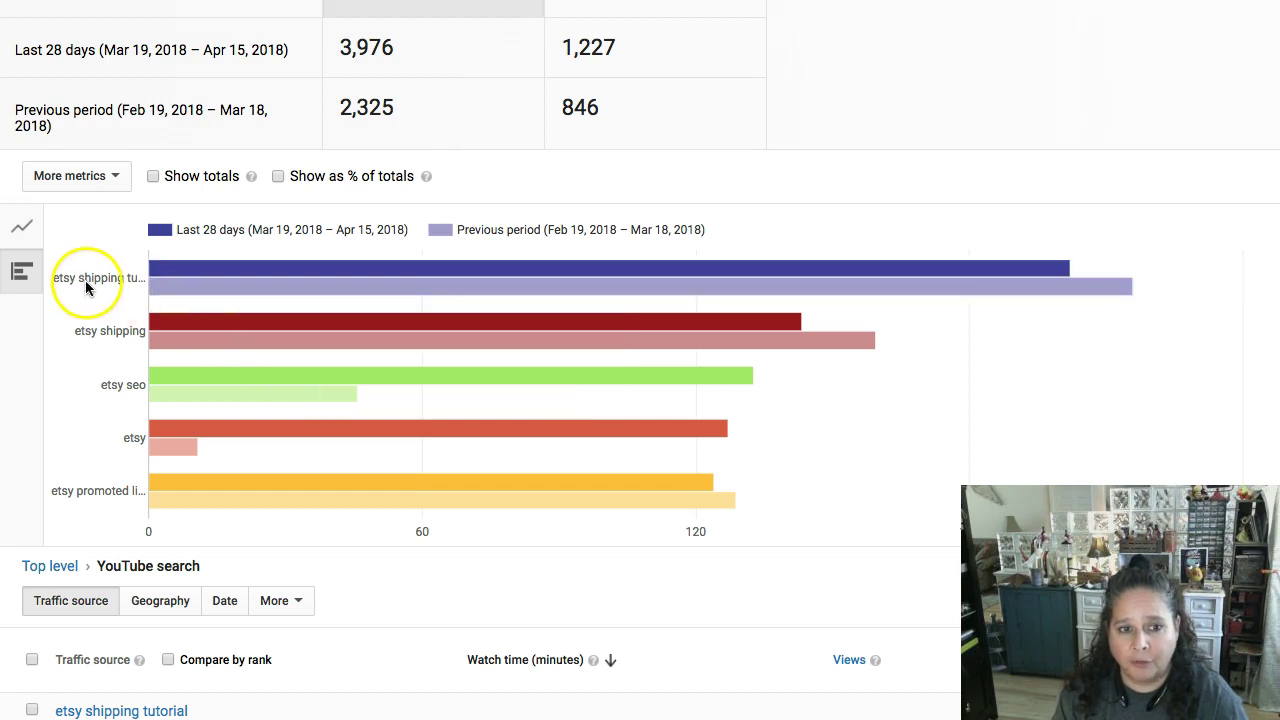
mouse_move(250, 281)
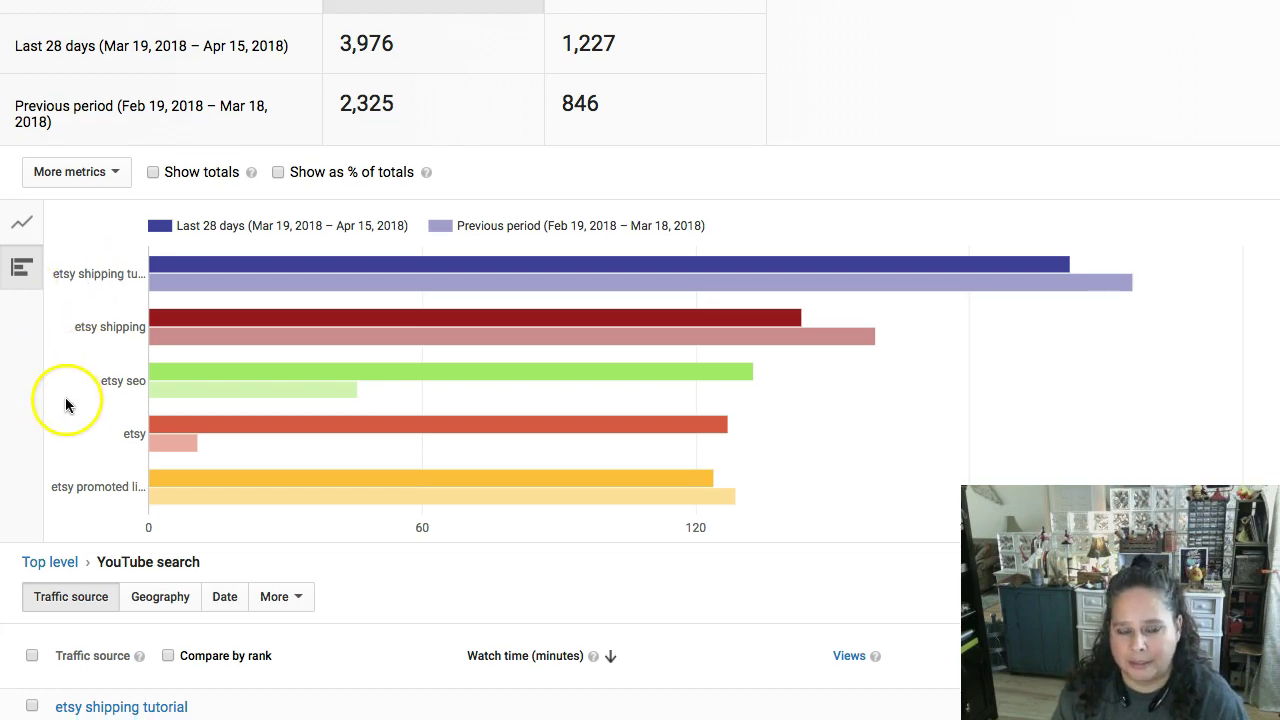
Compare both periods' watch time for the "etsy shipping" search term in the YouTube search chart
scroll(65, 397, "down", 1)
mouse_move(194, 270)
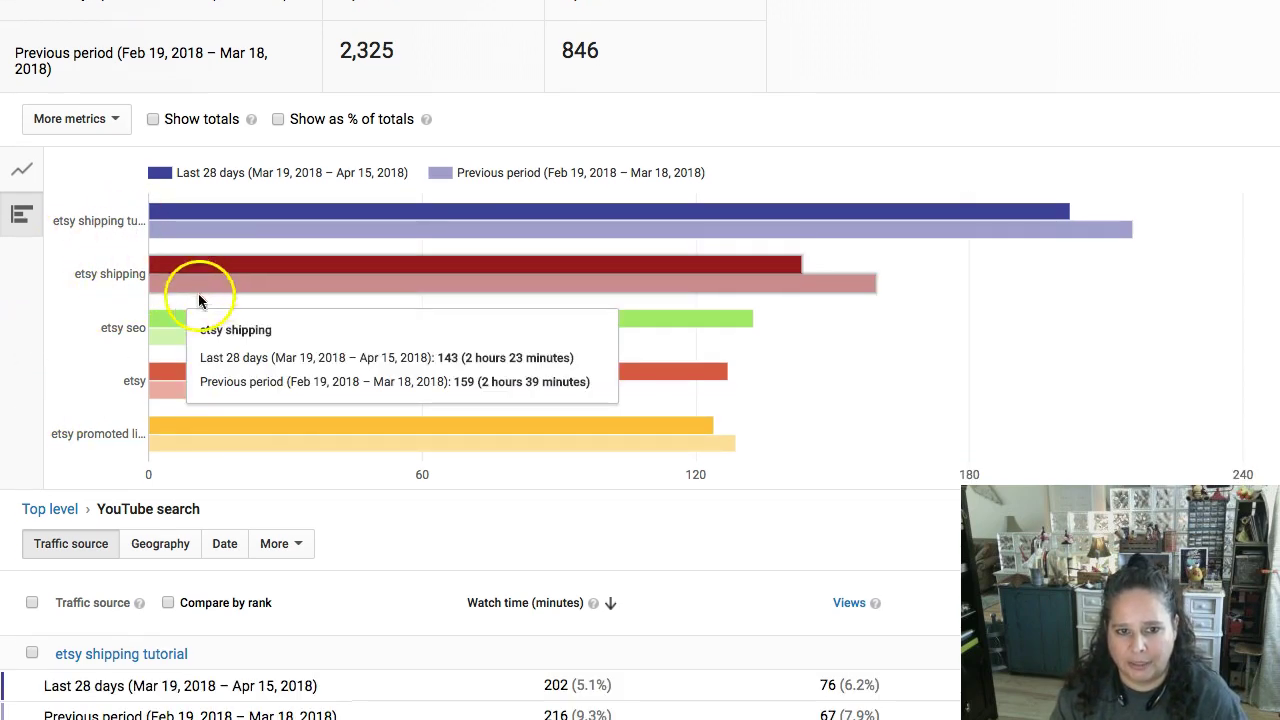
scroll(61, 360, "down", 1)
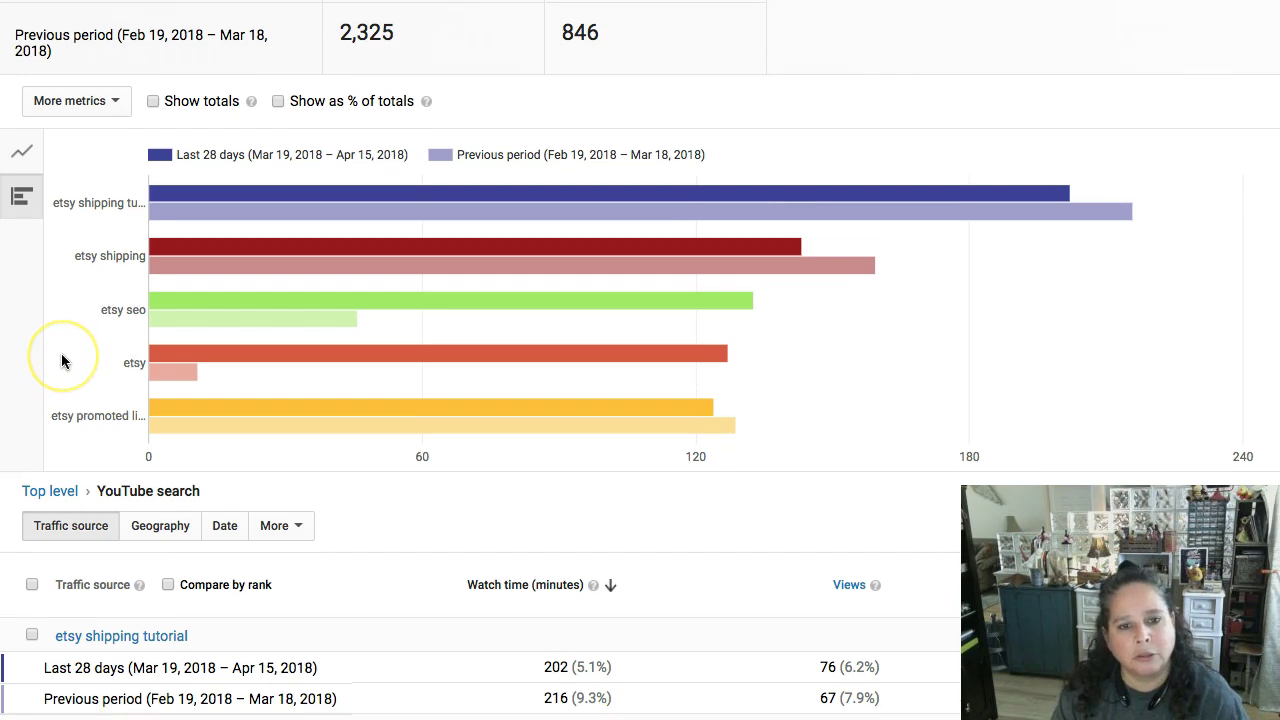
Compare both periods' watch time for the "etsy seo" and "etsy promoted listings" search terms in the YouTube search chart
scroll(61, 355, "down", 2)
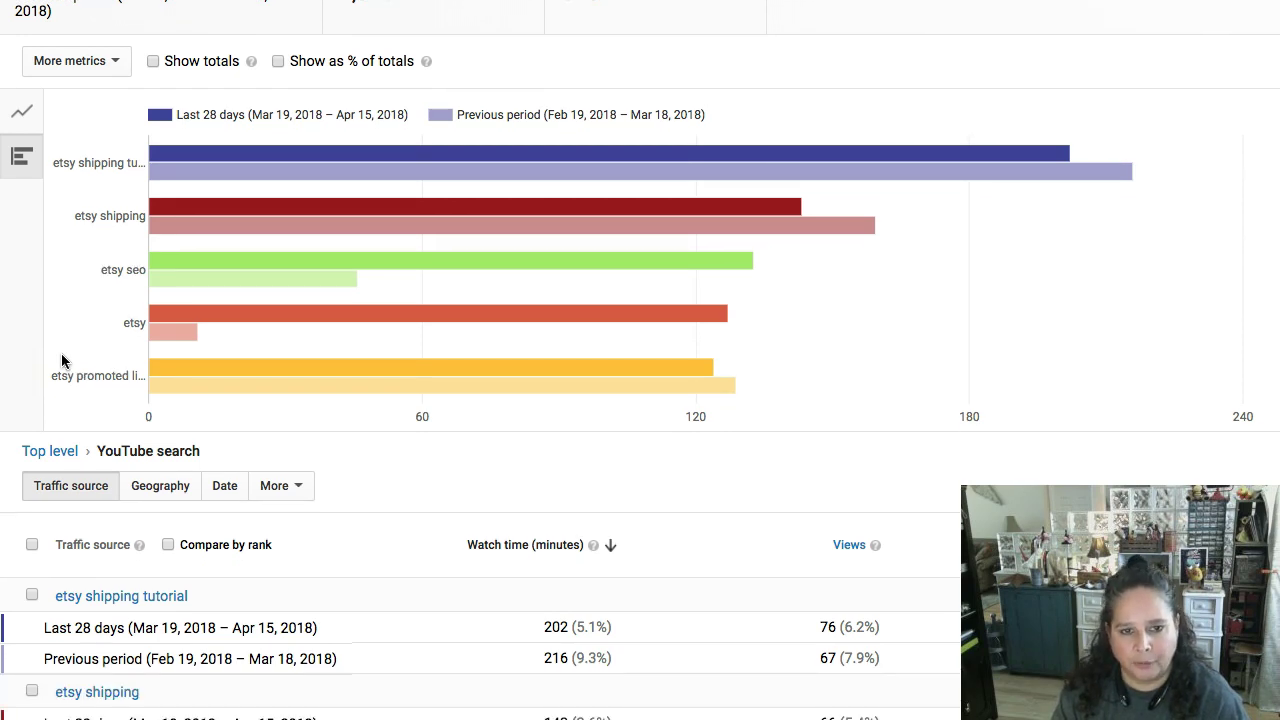
scroll(61, 361, "down", 1)
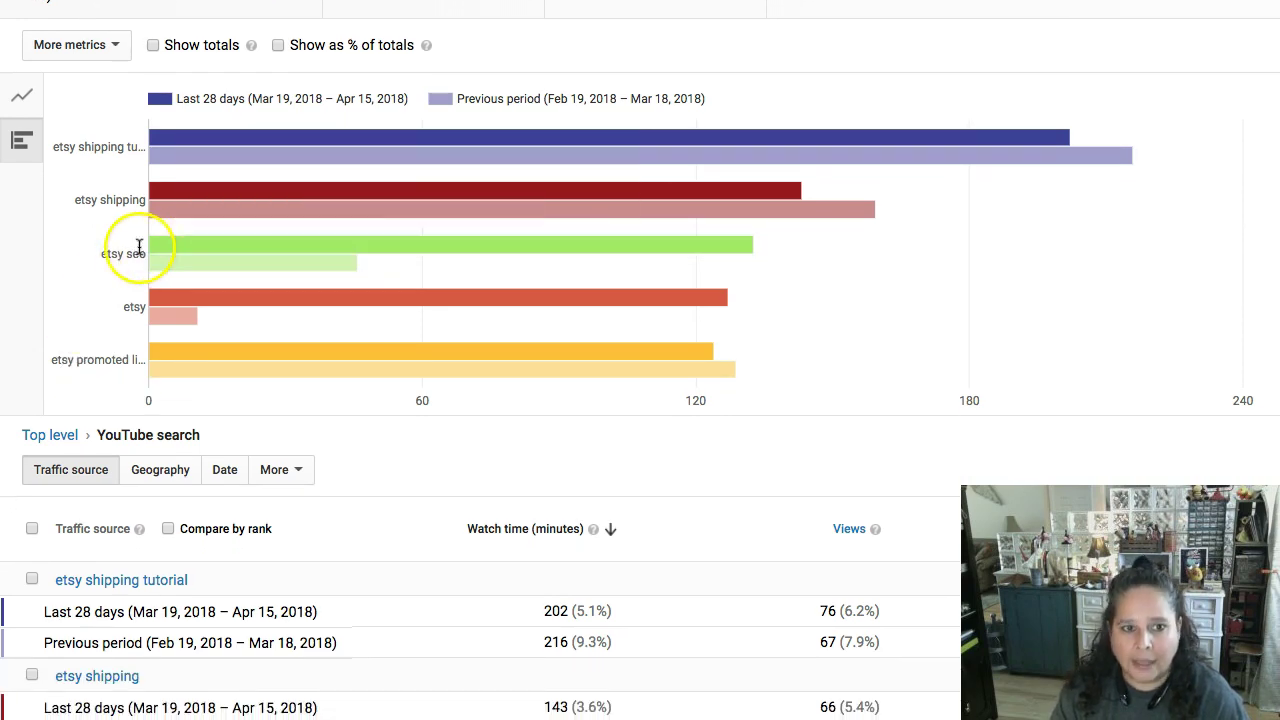
mouse_move(190, 241)
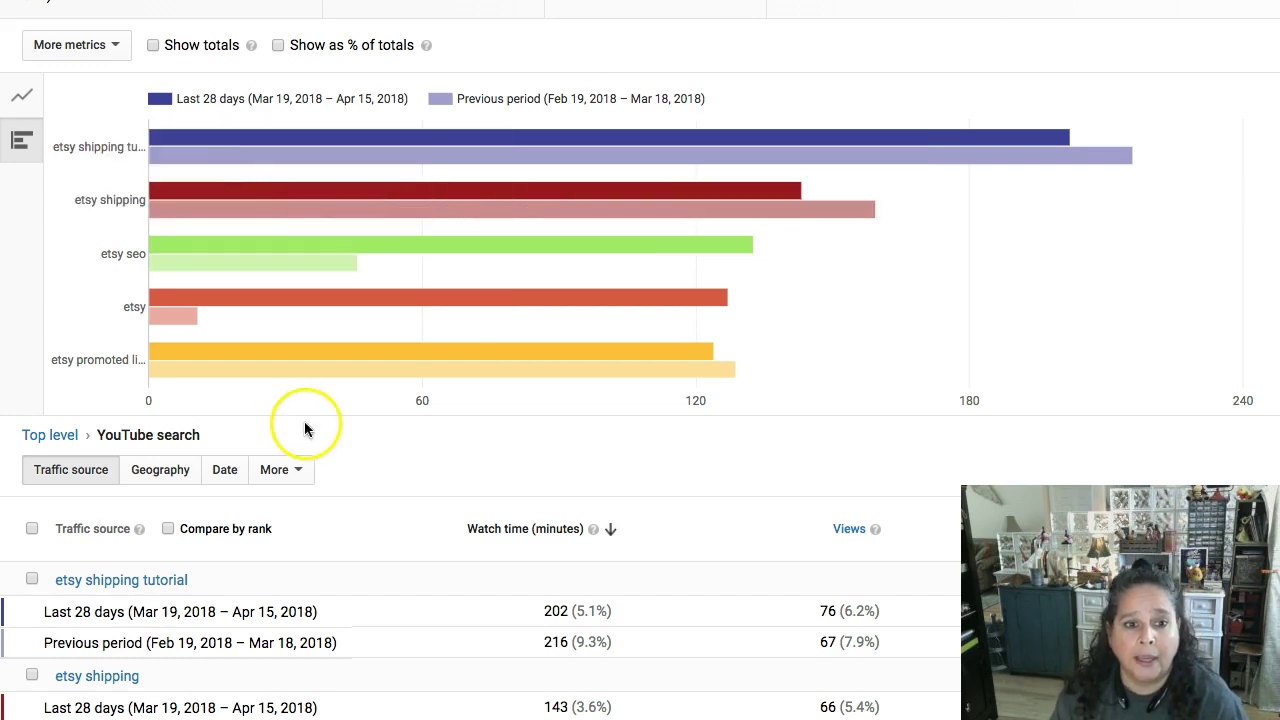
mouse_move(290, 367)
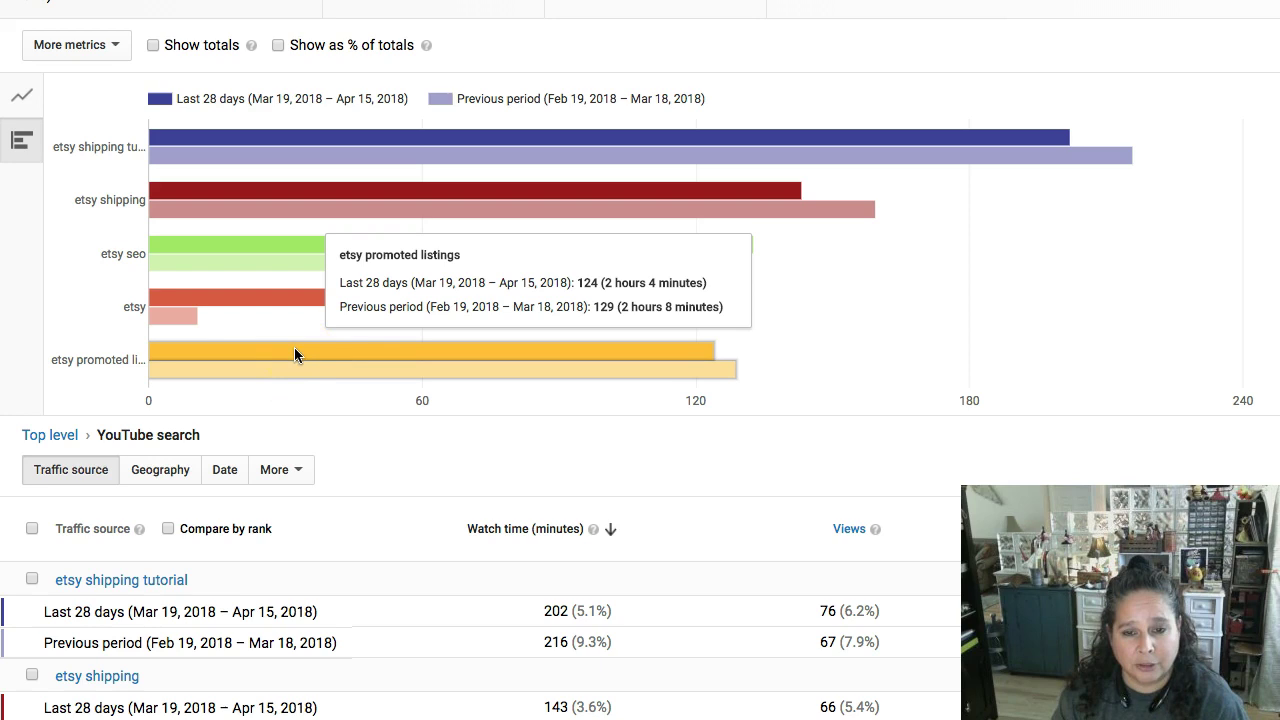
Review the YouTube search table from "etsy shipping tutorial" down to "etsy promoted listings 2018", comparing both periods for "etsy seo 2018"
scroll(393, 481, "down", 1)
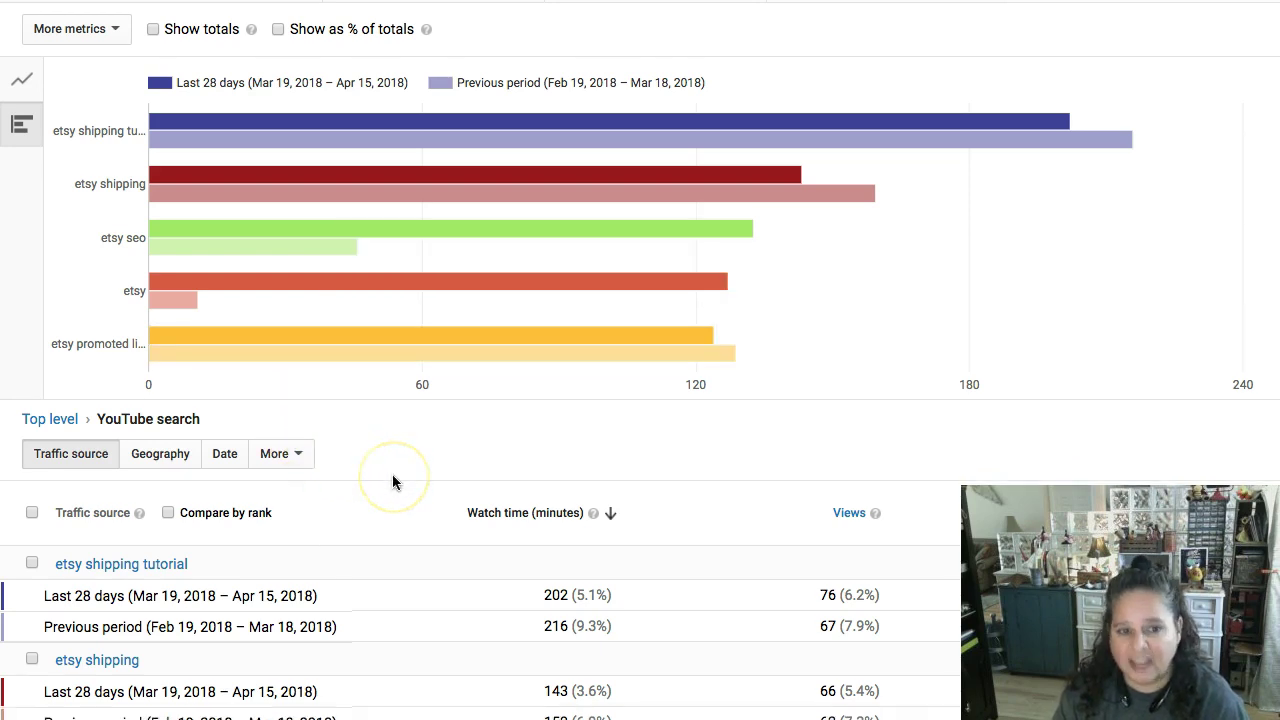
scroll(392, 476, "down", 6)
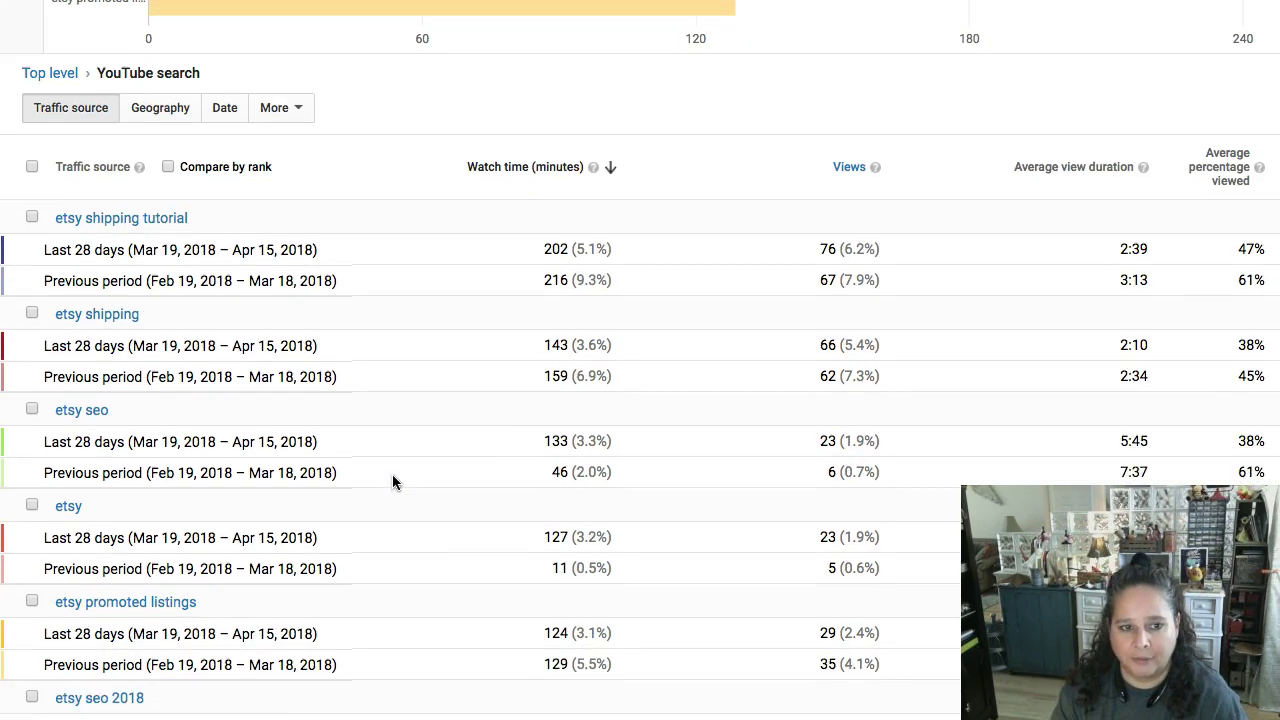
scroll(392, 481, "down", 8)
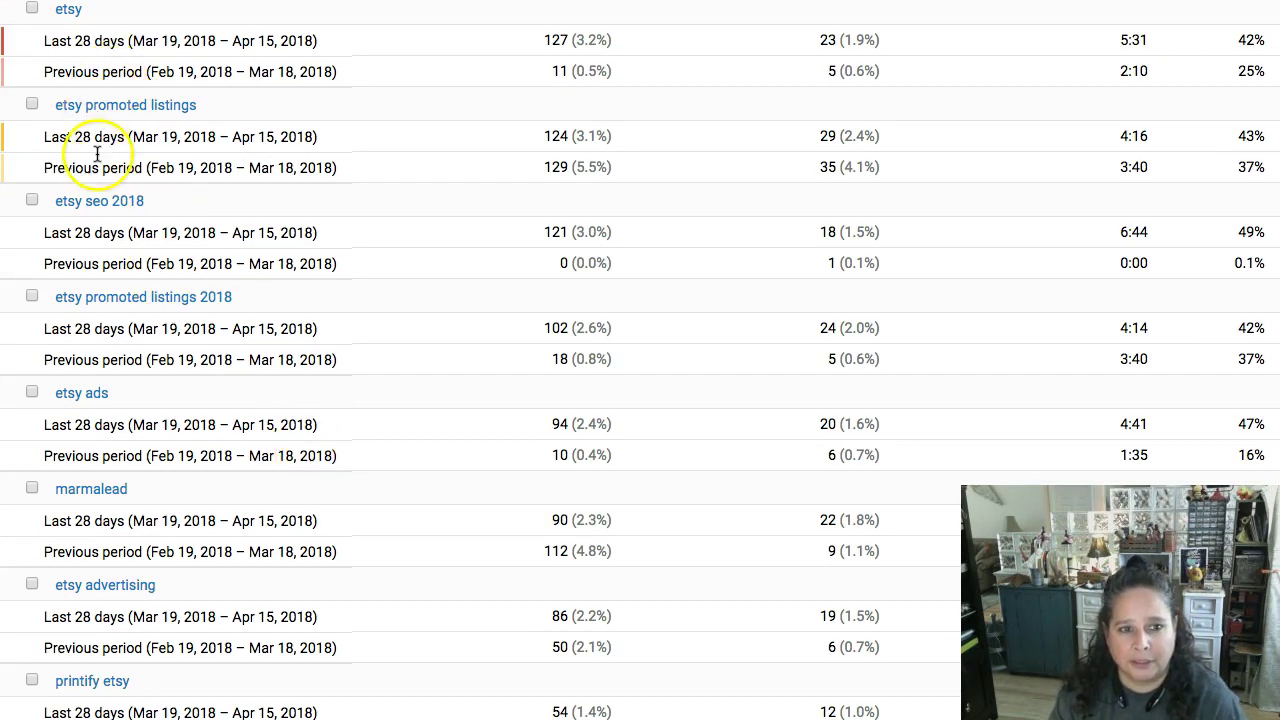
left_click(124, 206)
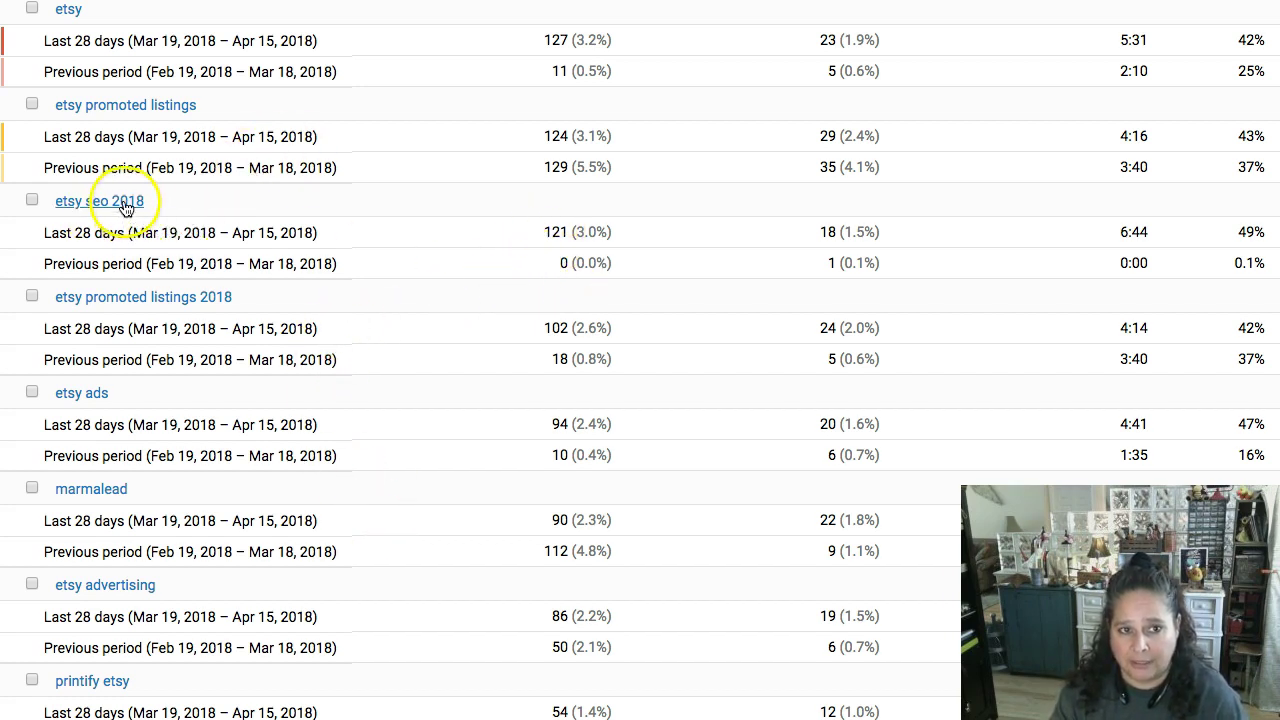
scroll(126, 211, "down", 1)
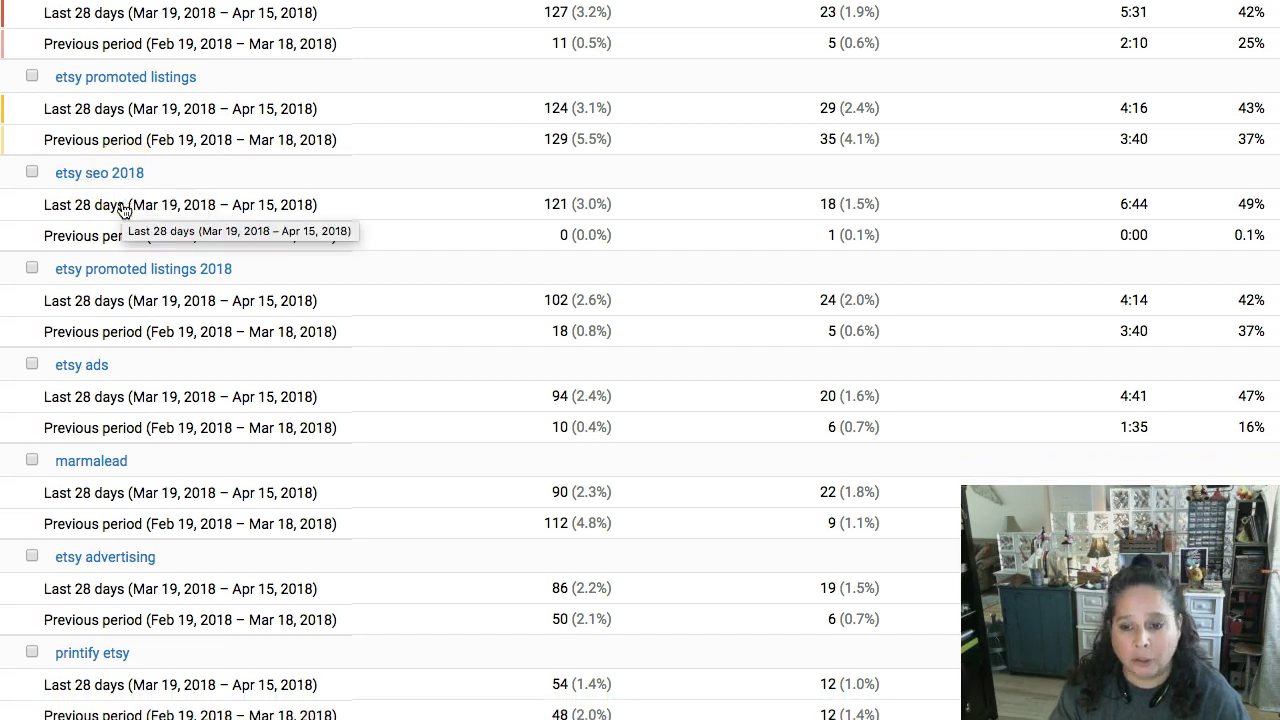
scroll(126, 210, "down", 1)
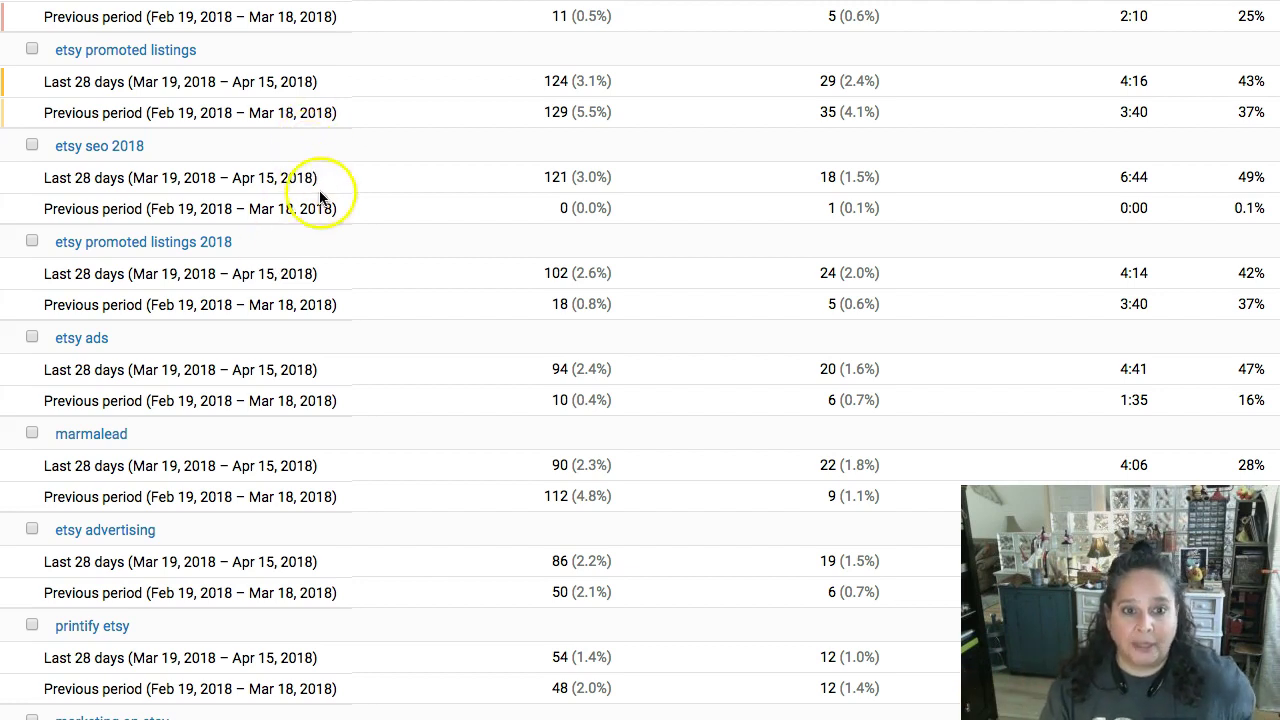
scroll(328, 289, "down", 1)
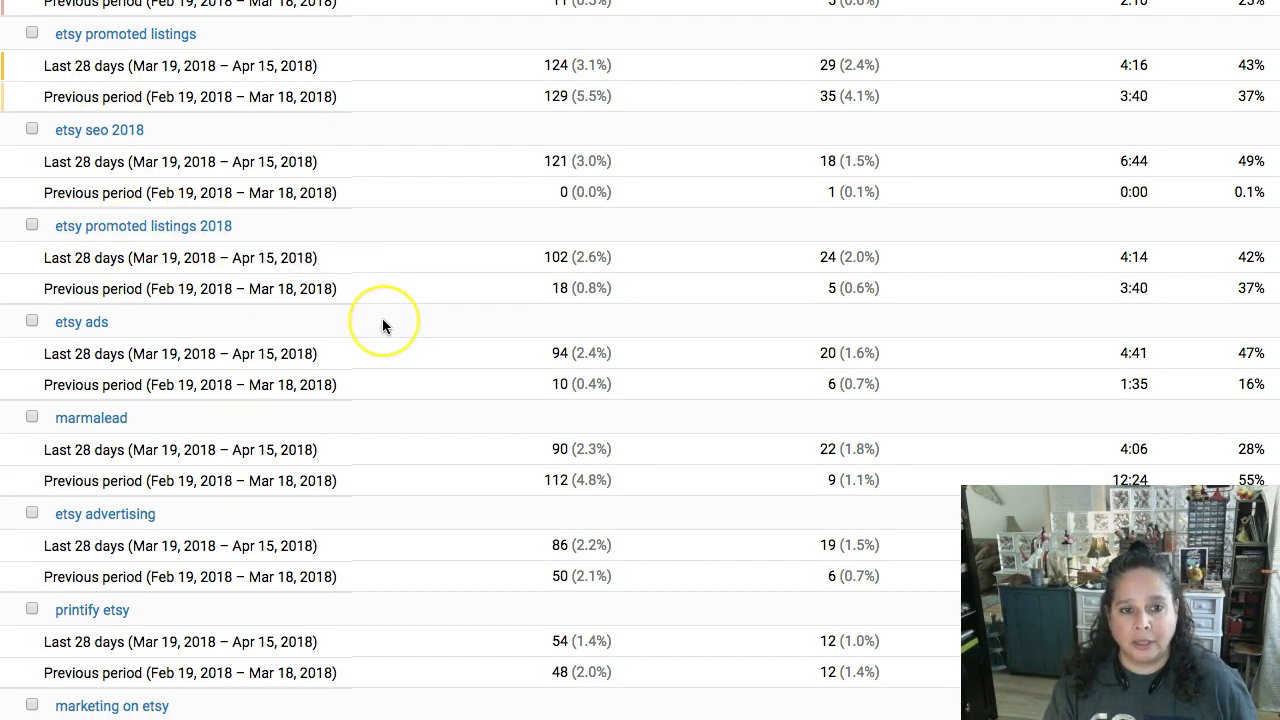
Compare both periods' watch time and views for the search terms from "etsy ads" and "marmalead" down to "printify etsy"
scroll(383, 323, "down", 2)
scroll(382, 318, "down", 3)
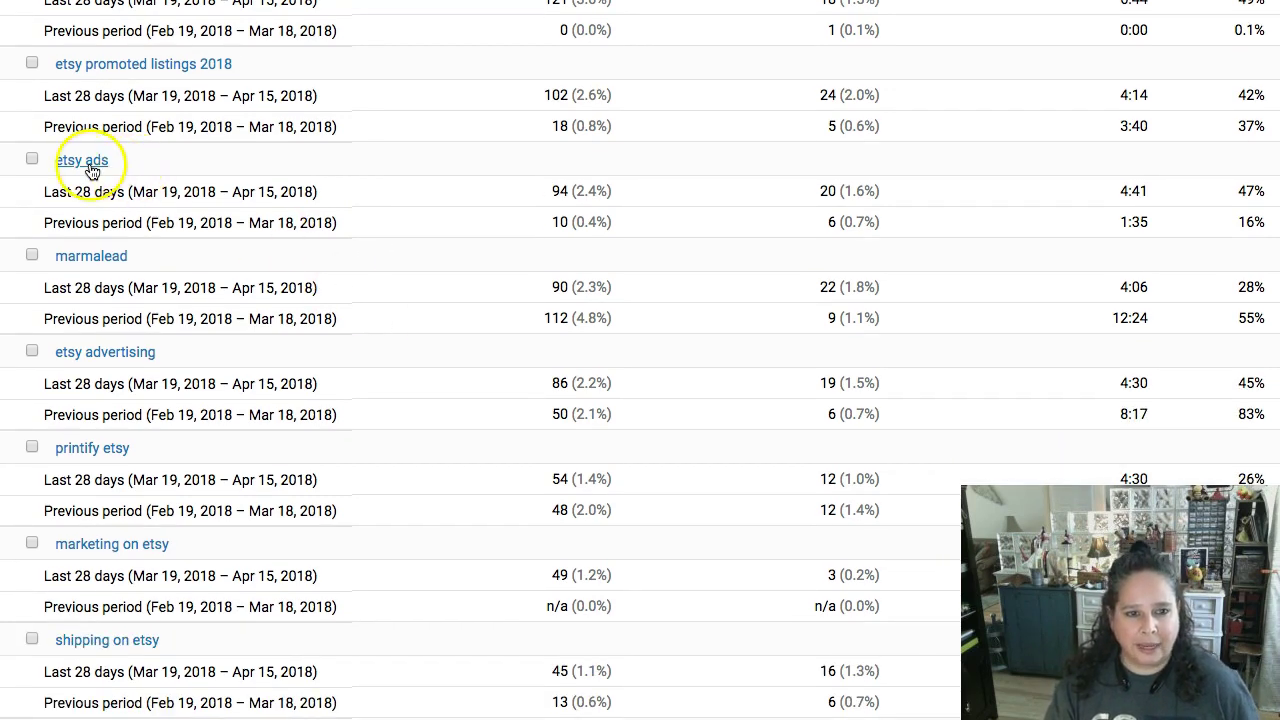
scroll(339, 320, "down", 3)
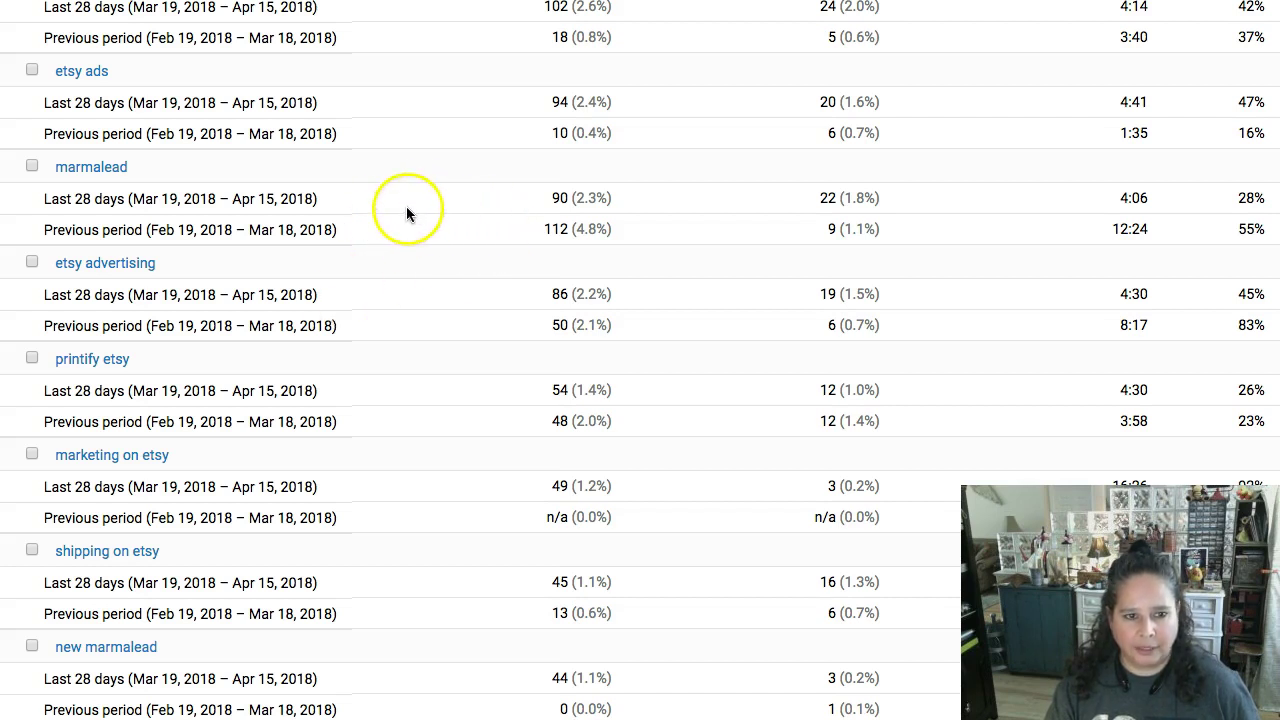
scroll(406, 289, "down", 3)
scroll(406, 288, "down", 2)
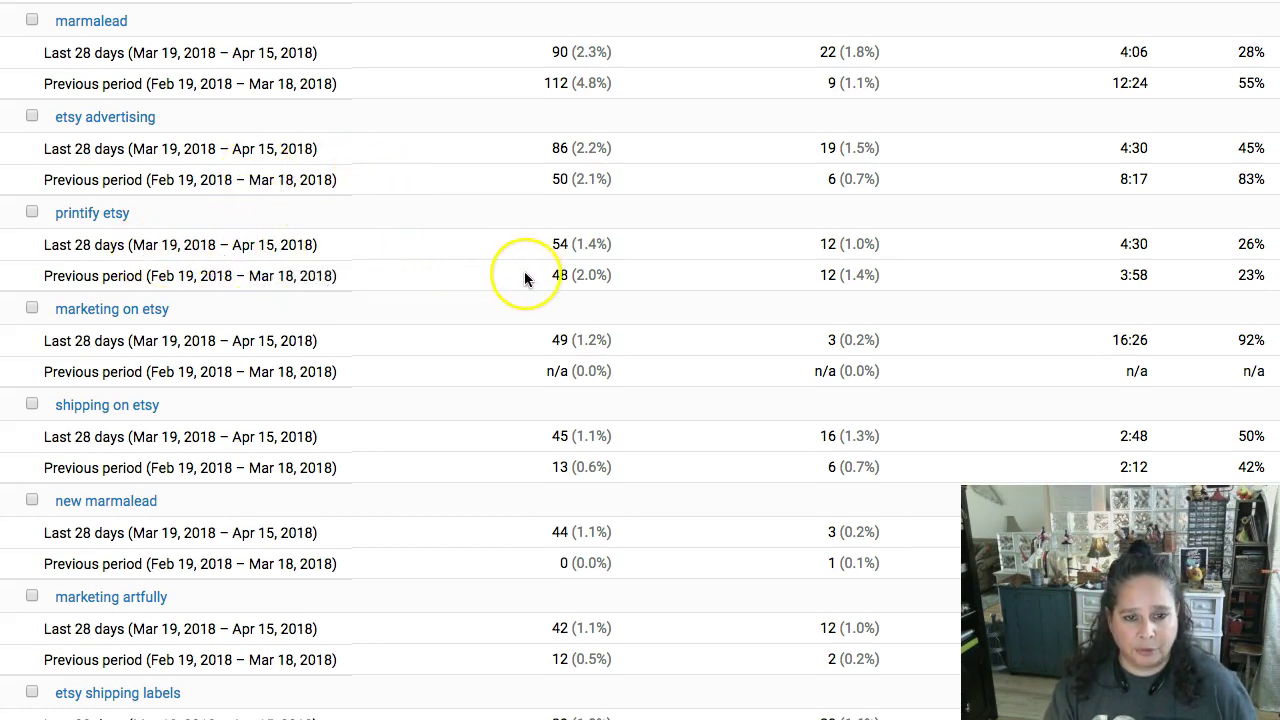
Review the remaining search terms from "marketing on etsy" down to "how to research keywords for etsy 2018" across both periods
scroll(524, 278, "down", 3)
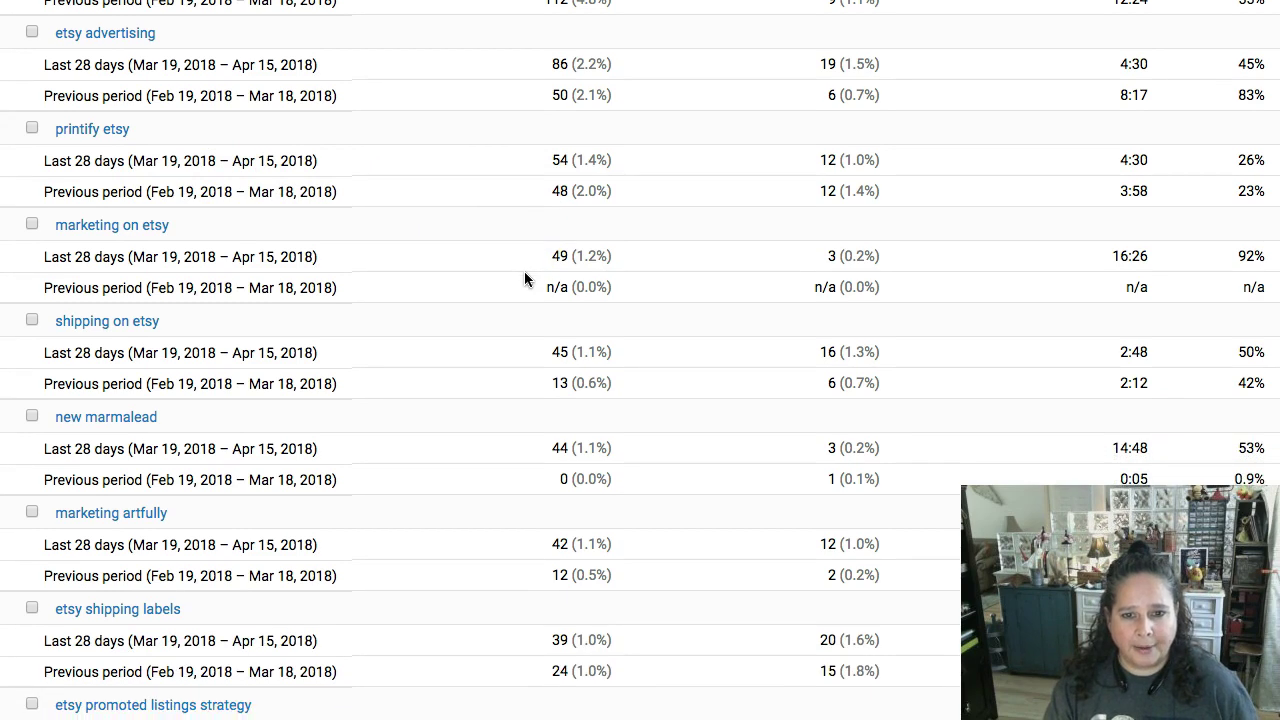
scroll(524, 278, "down", 5)
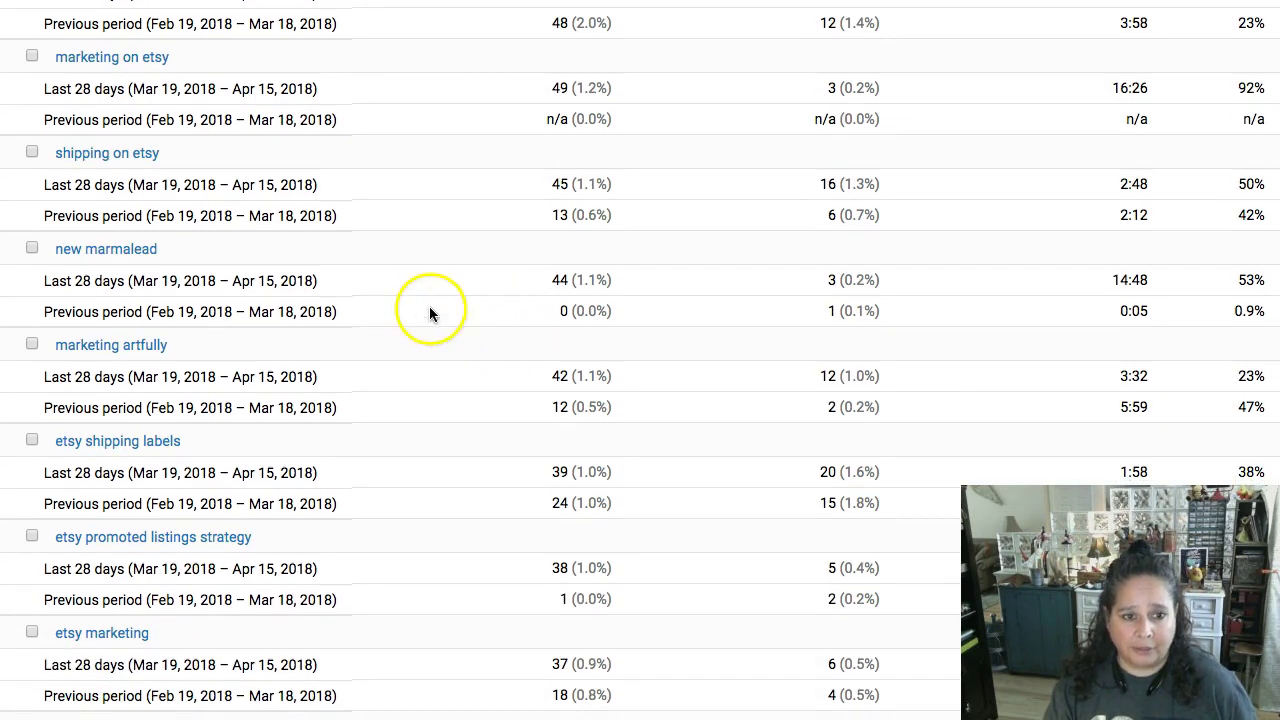
scroll(435, 308, "down", 7)
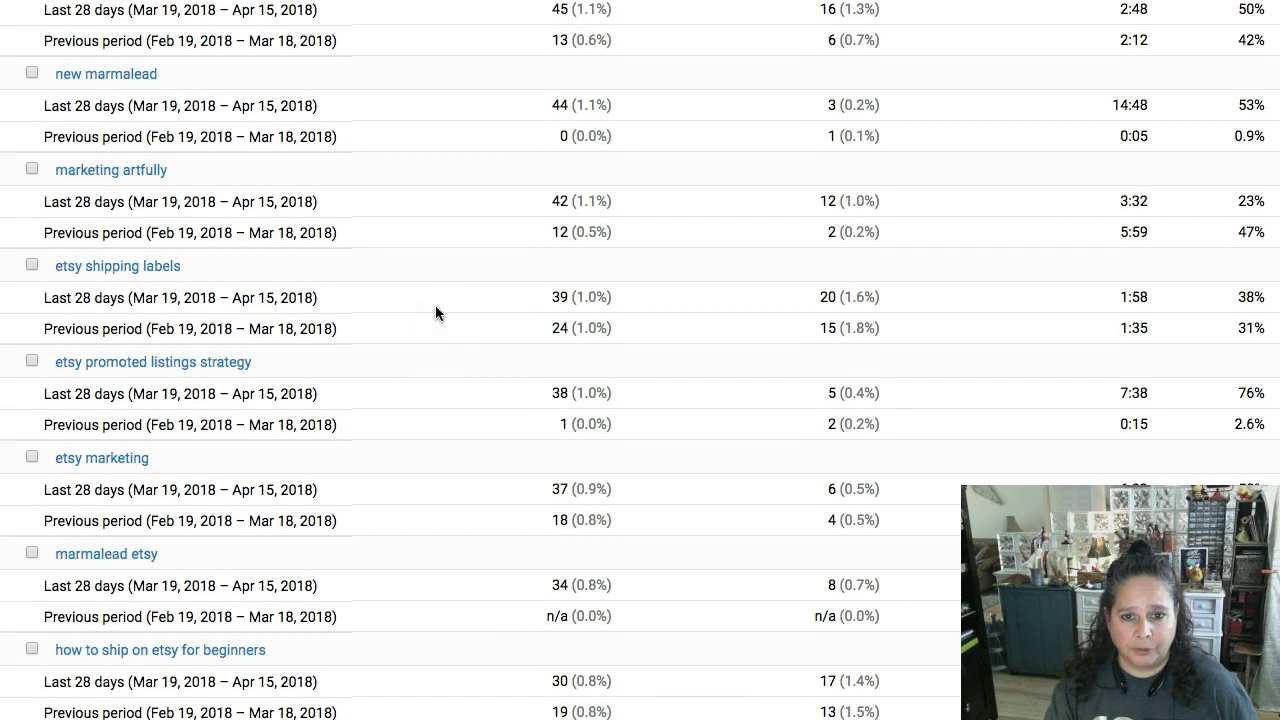
scroll(435, 312, "down", 3)
left_click(379, 312)
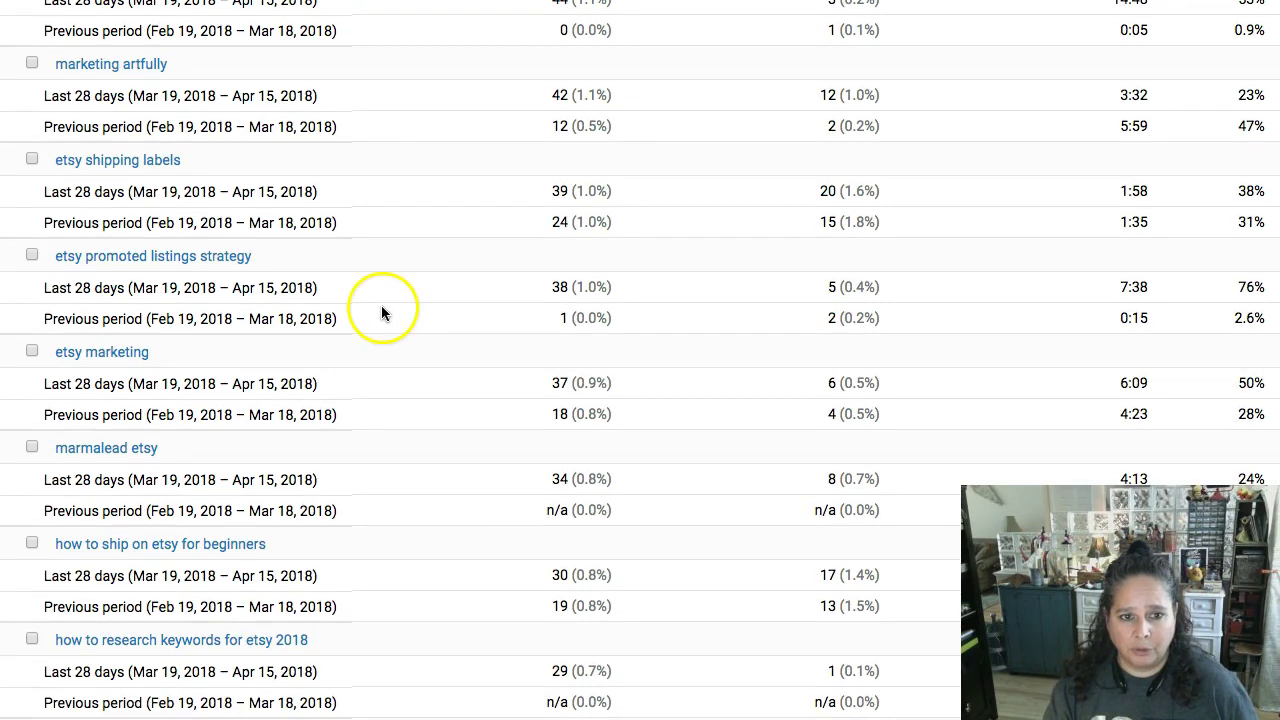
Return to the YouTube search summary and compare total watch time and views between the last 28 days and the previous period
scroll(380, 305, "up", 20)
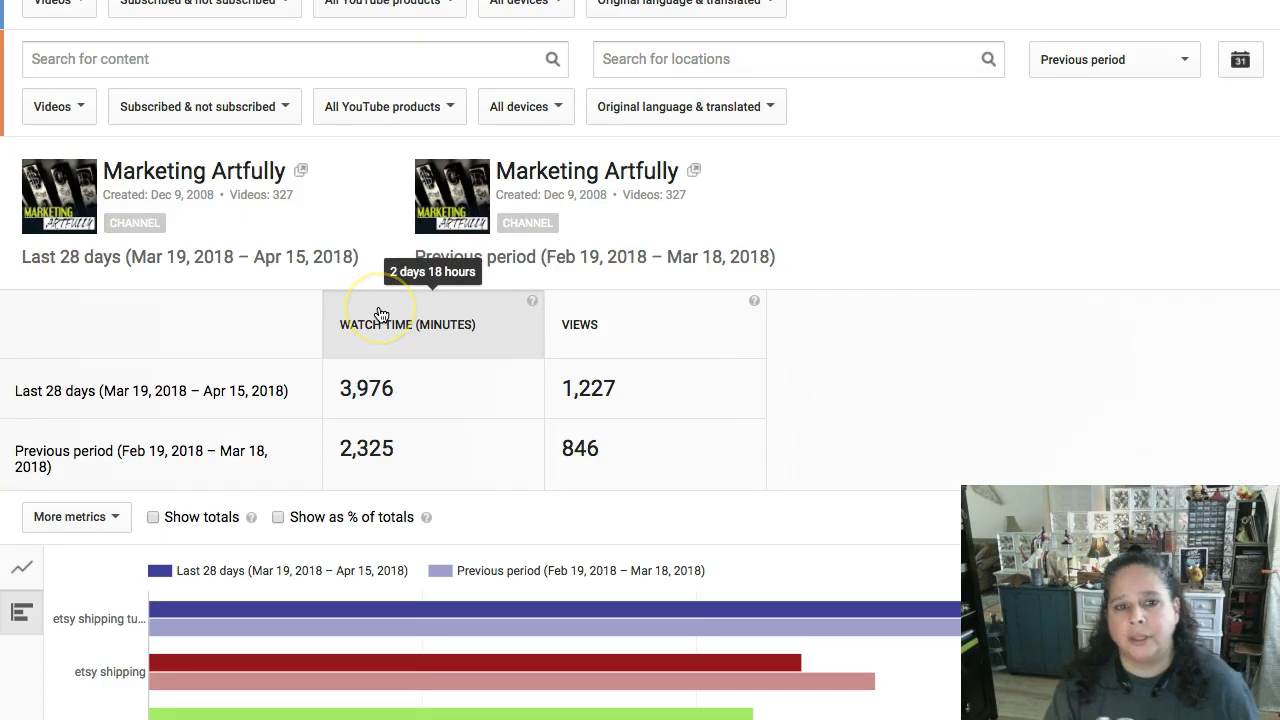
scroll(381, 300, "down", 6)
scroll(380, 314, "up", 3)
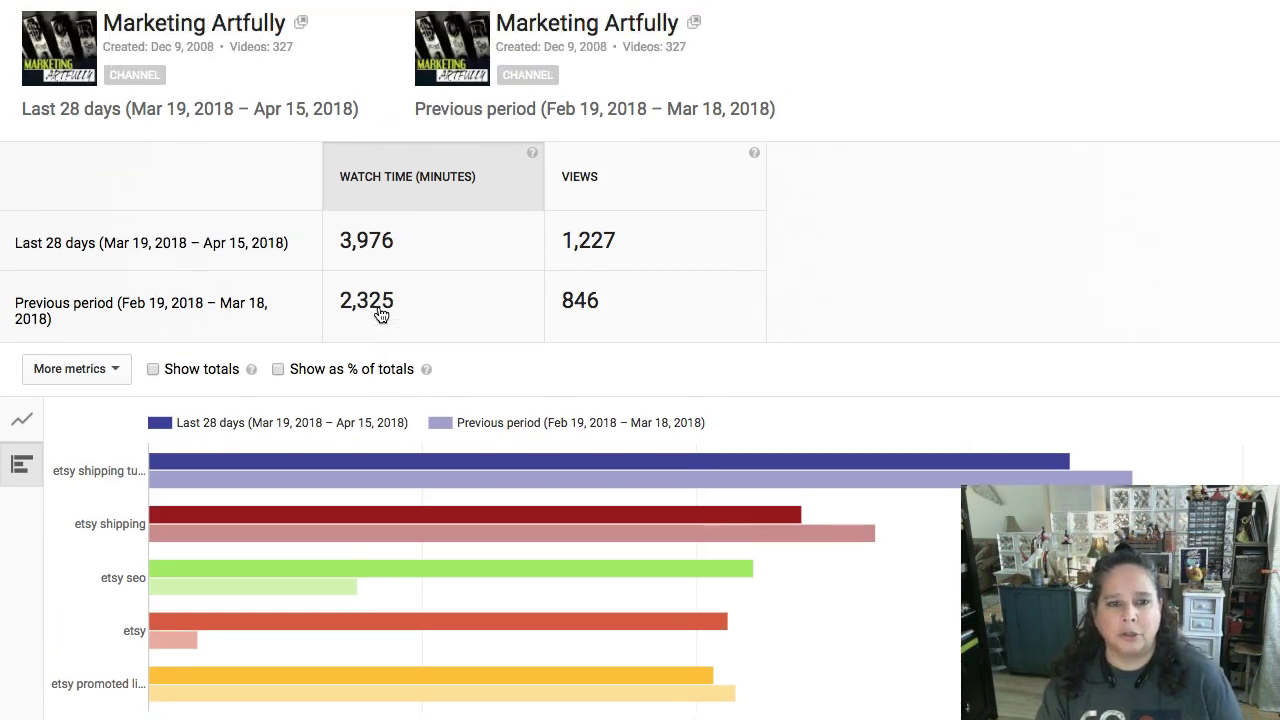
scroll(380, 314, "up", 1)
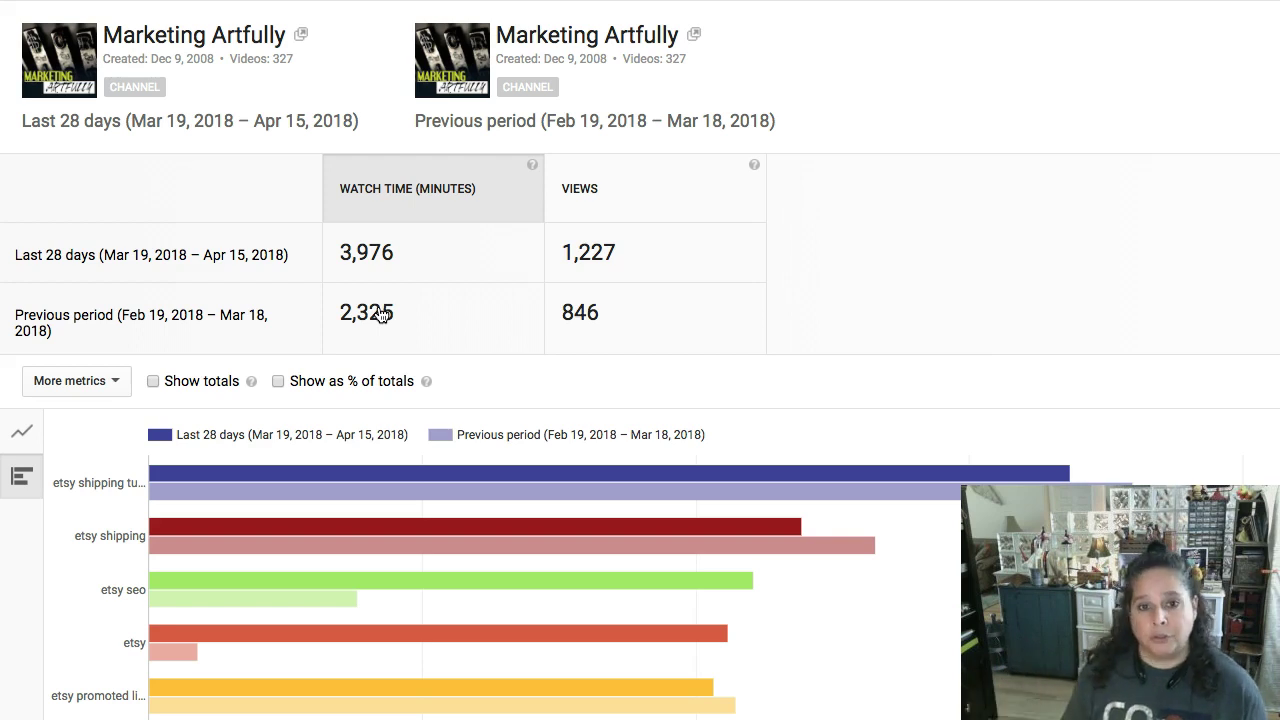
scroll(360, 240, "up", 2)
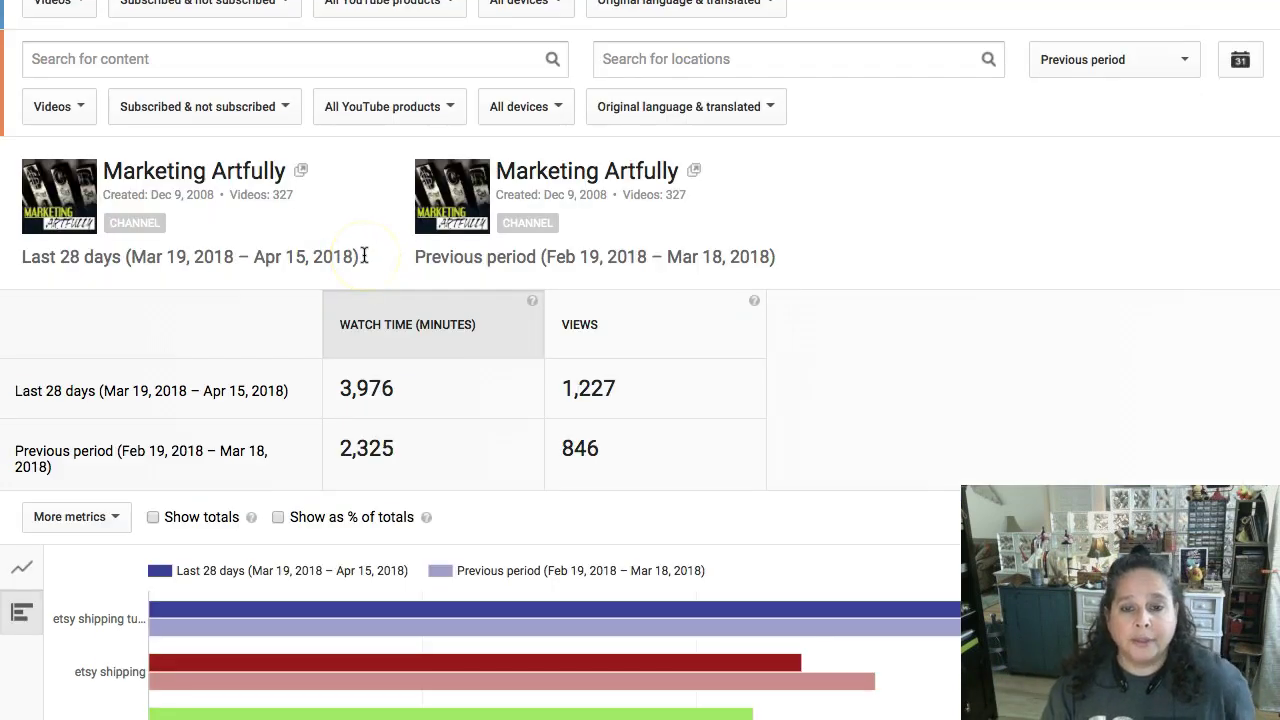
scroll(364, 255, "down", 4)
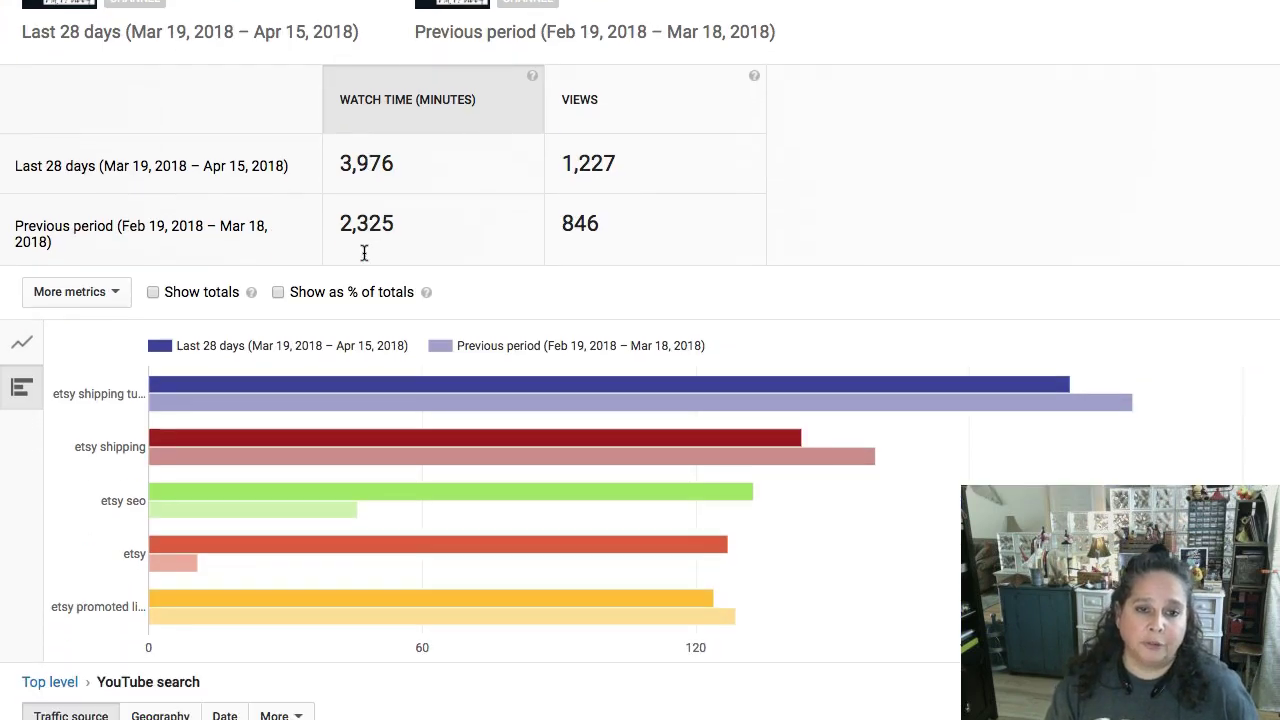
scroll(364, 253, "down", 1)
scroll(364, 253, "down", 1)
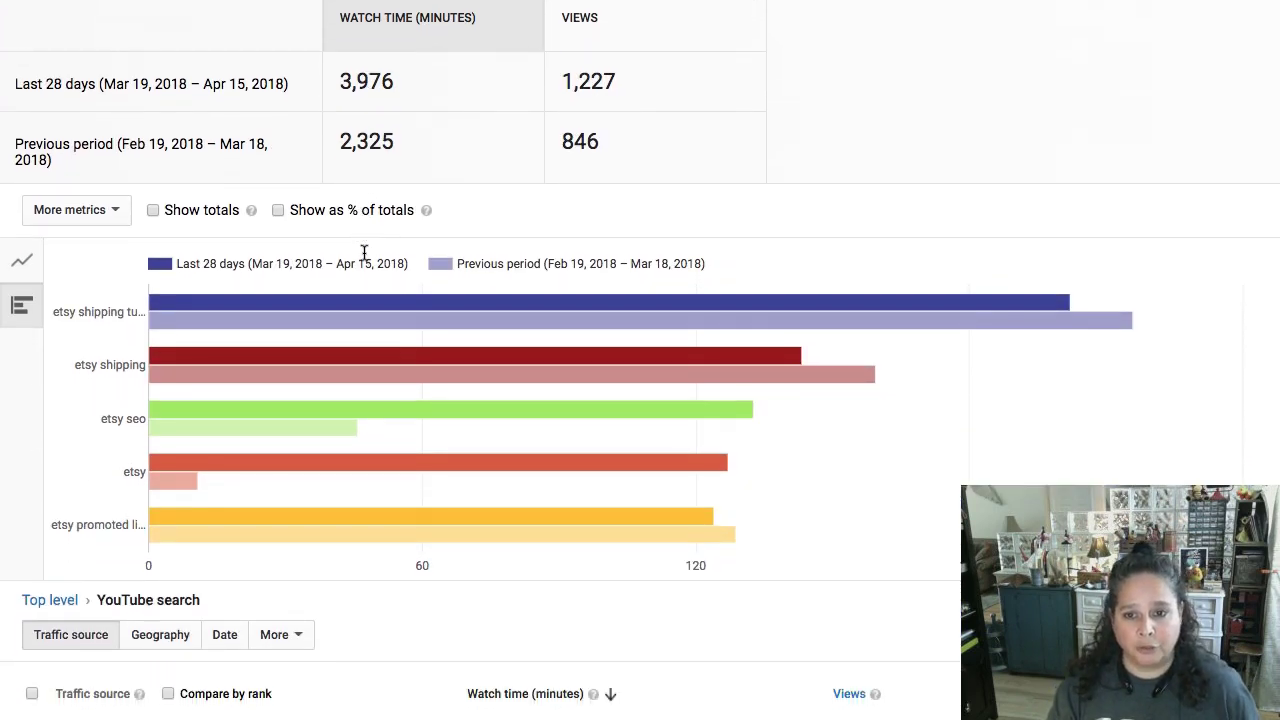